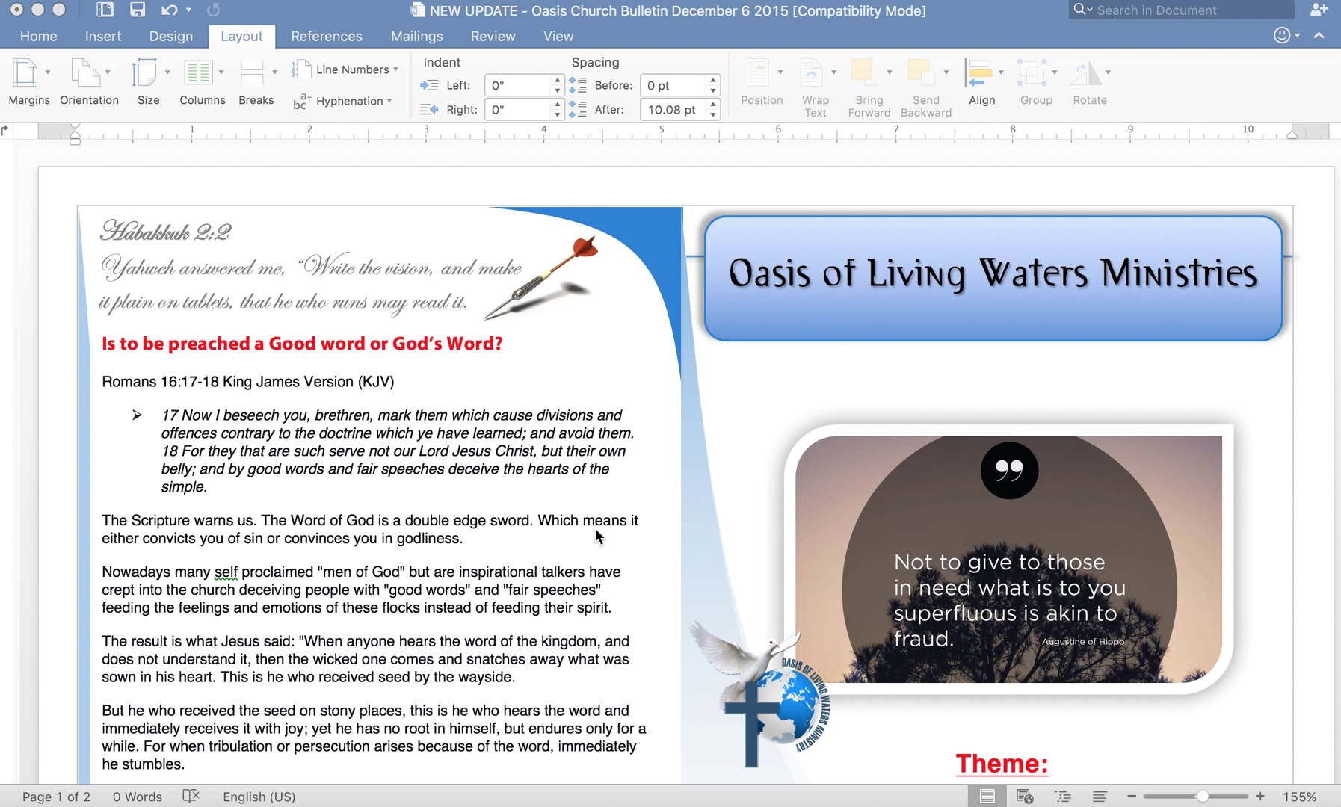
Step: Open the print settings for the bulletin and show the Paper Handling options
scroll(595, 528, down, 5)
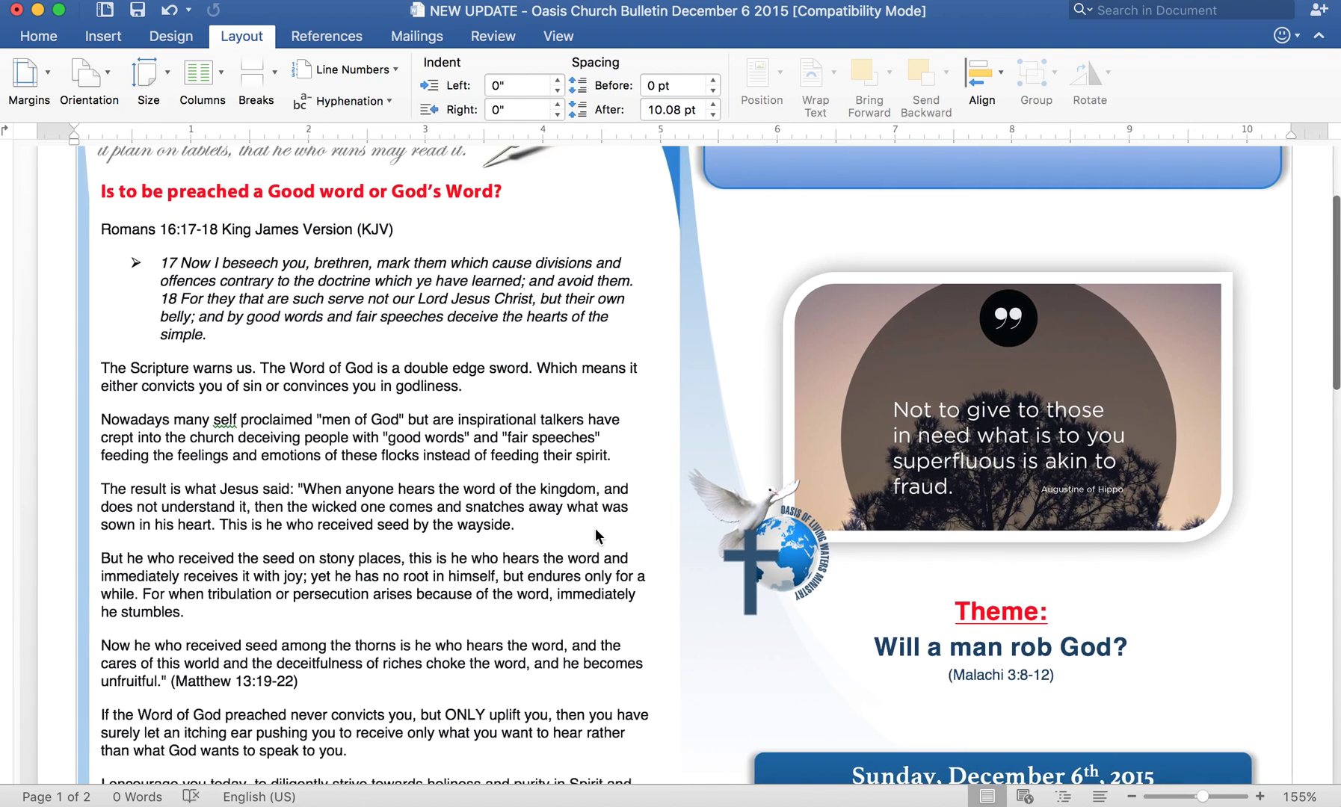
scroll(596, 527, down, 3)
scroll(596, 528, up, 4)
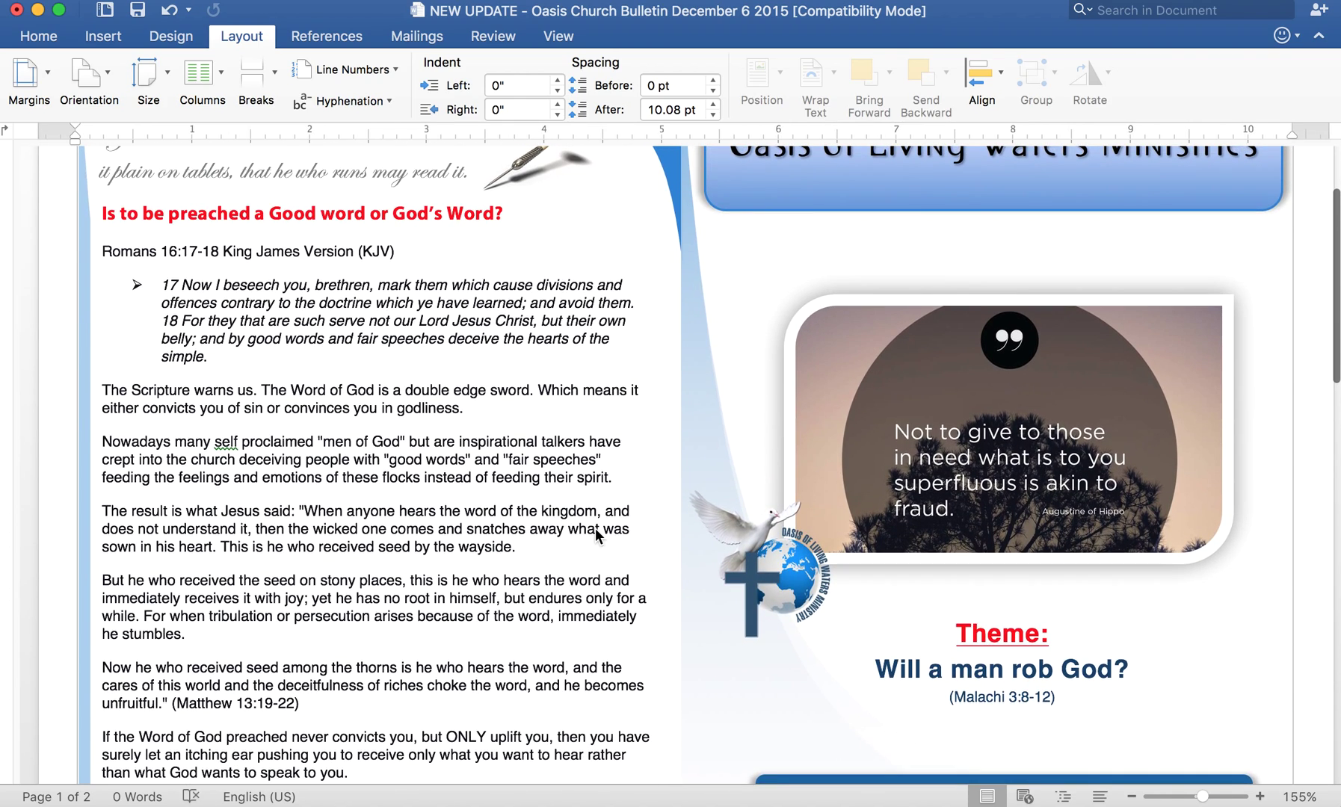
scroll(595, 536, up, 4)
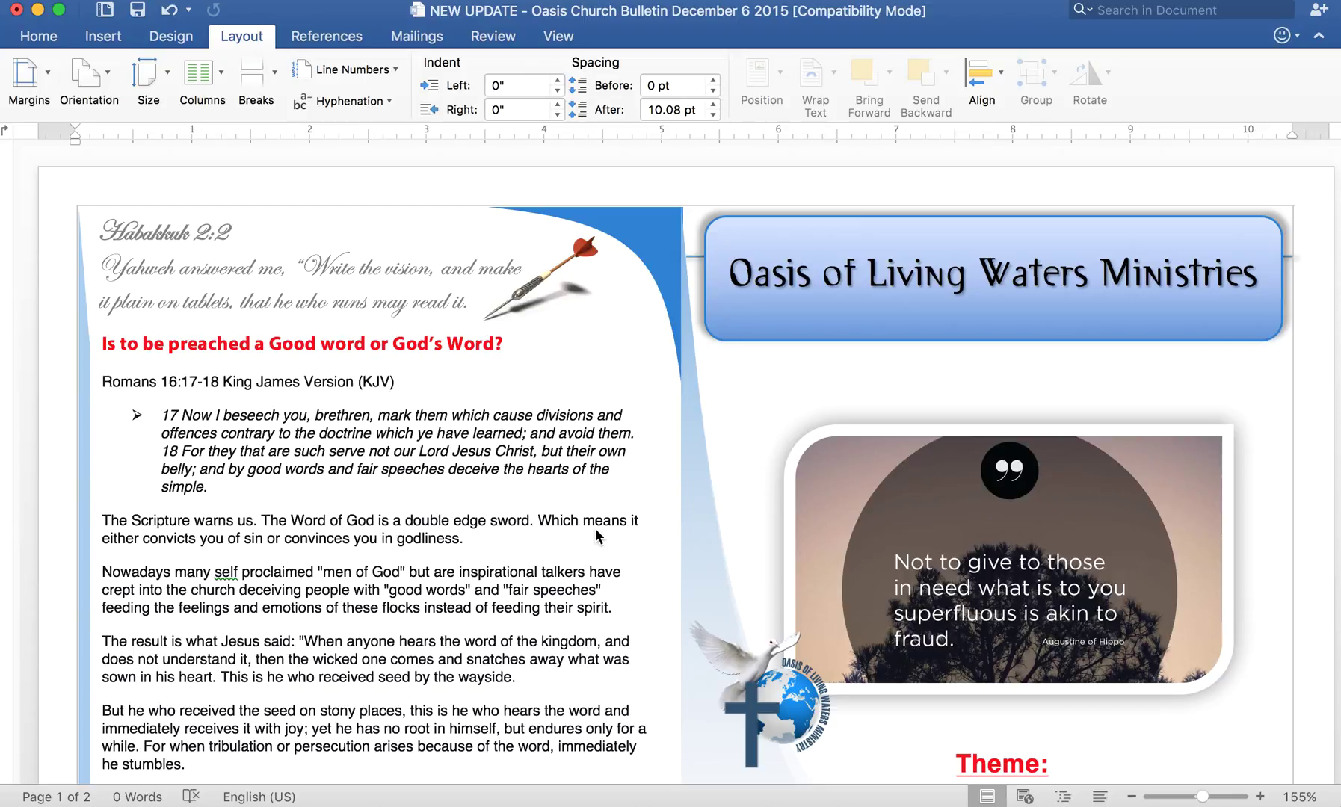
key(super+p)
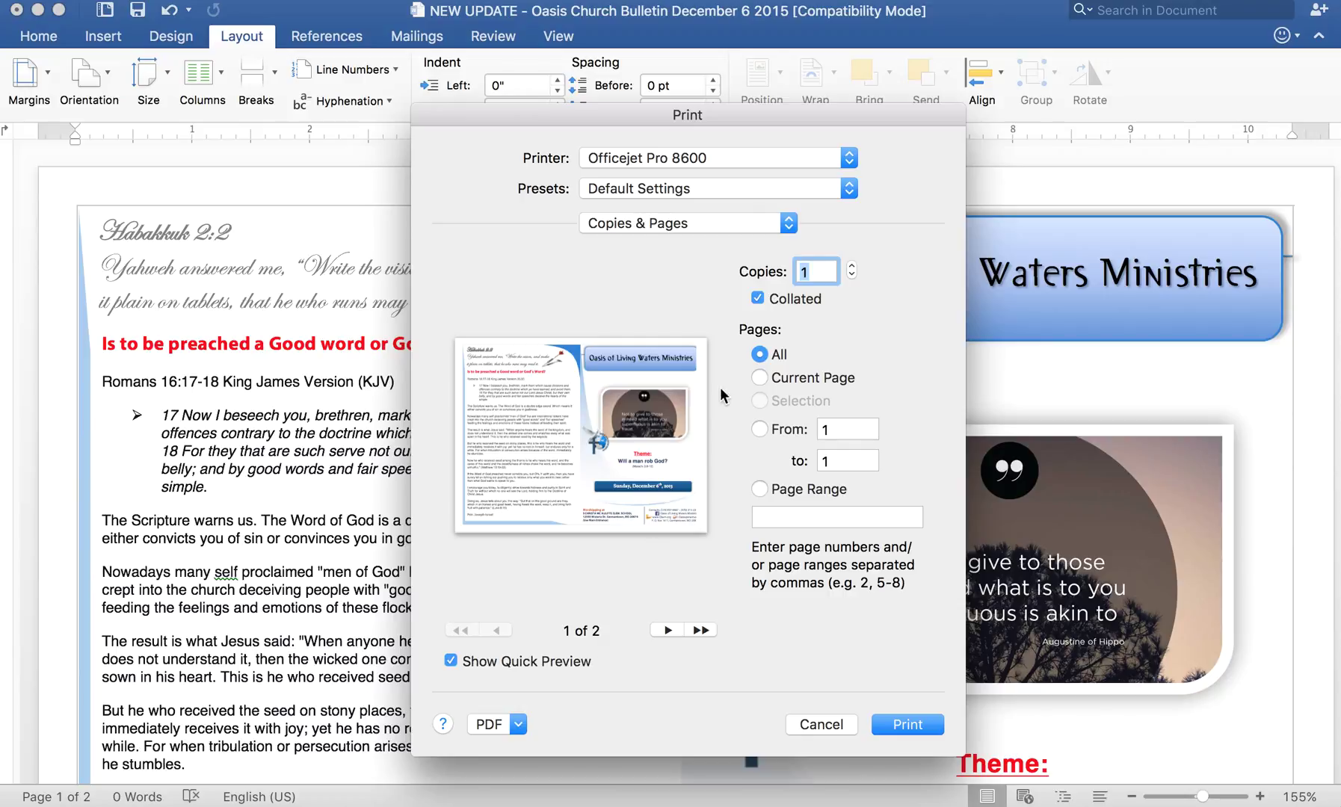
click(708, 221)
click(625, 277)
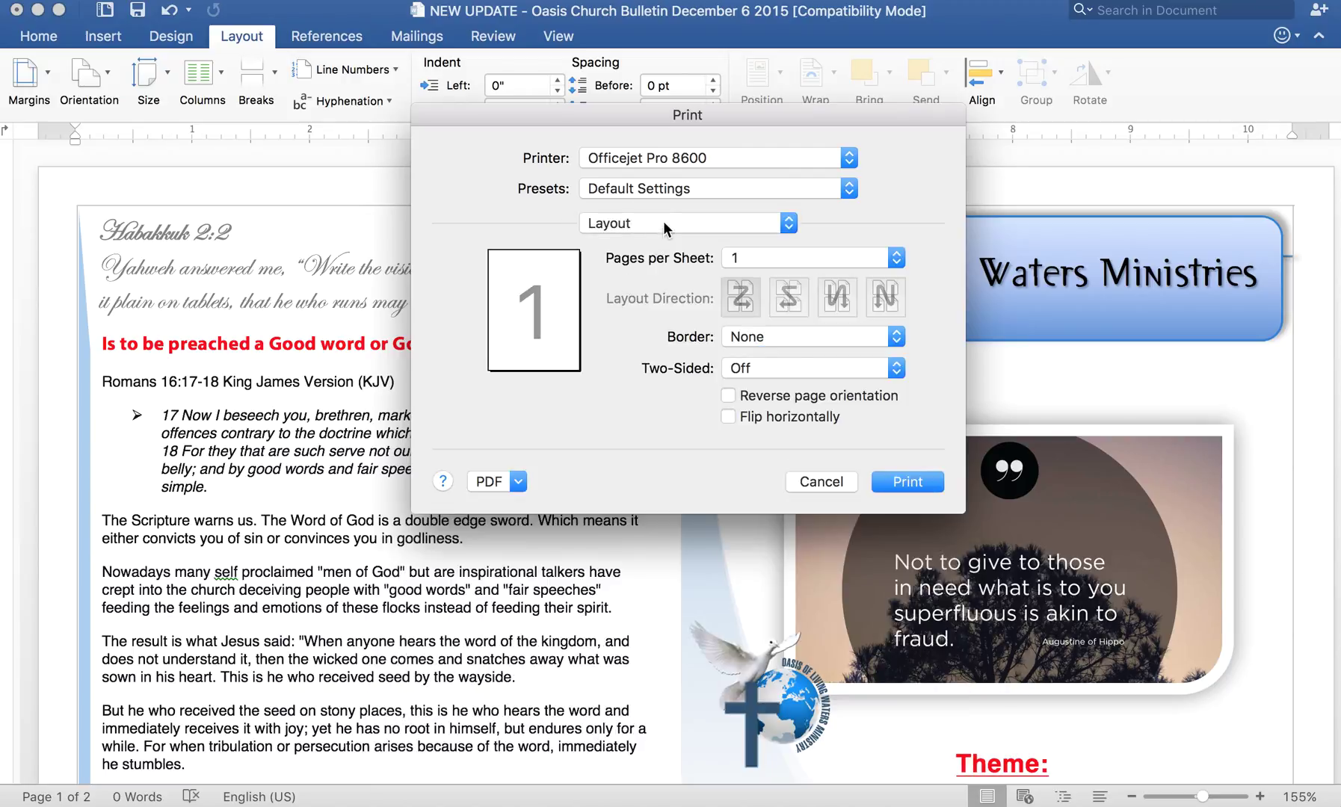
click(664, 222)
click(656, 261)
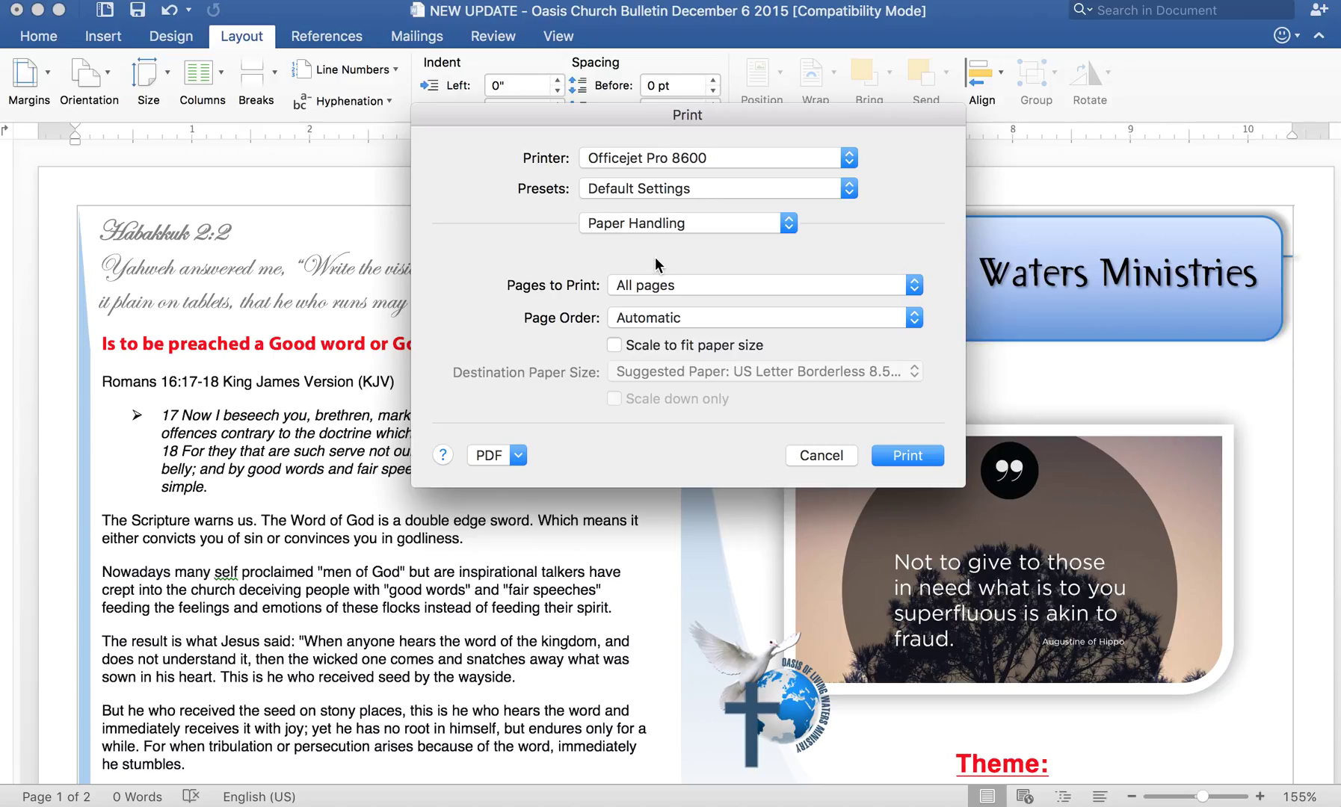
Step: Scale to fit US Letter Borderless 8.5x11 in. paper and print, declining the page-border warning
click(671, 345)
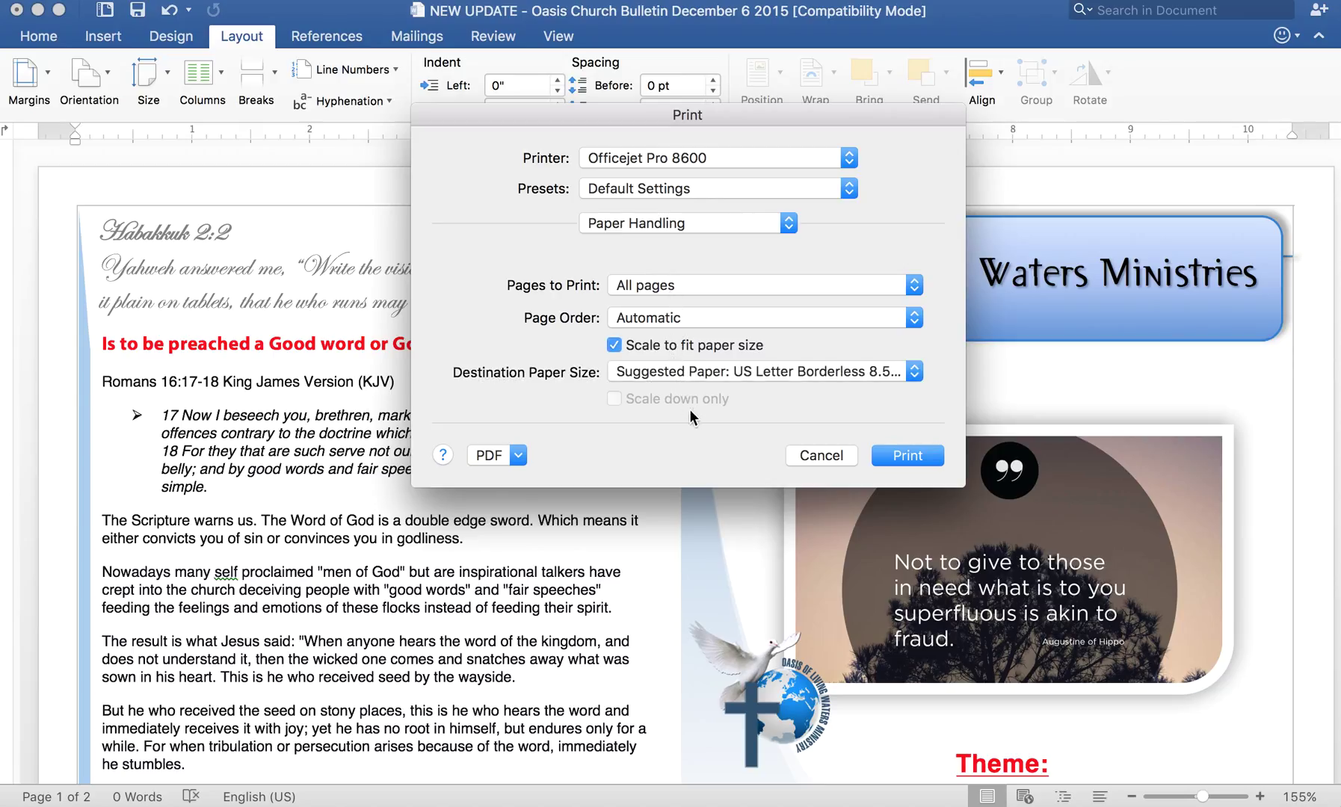
click(690, 366)
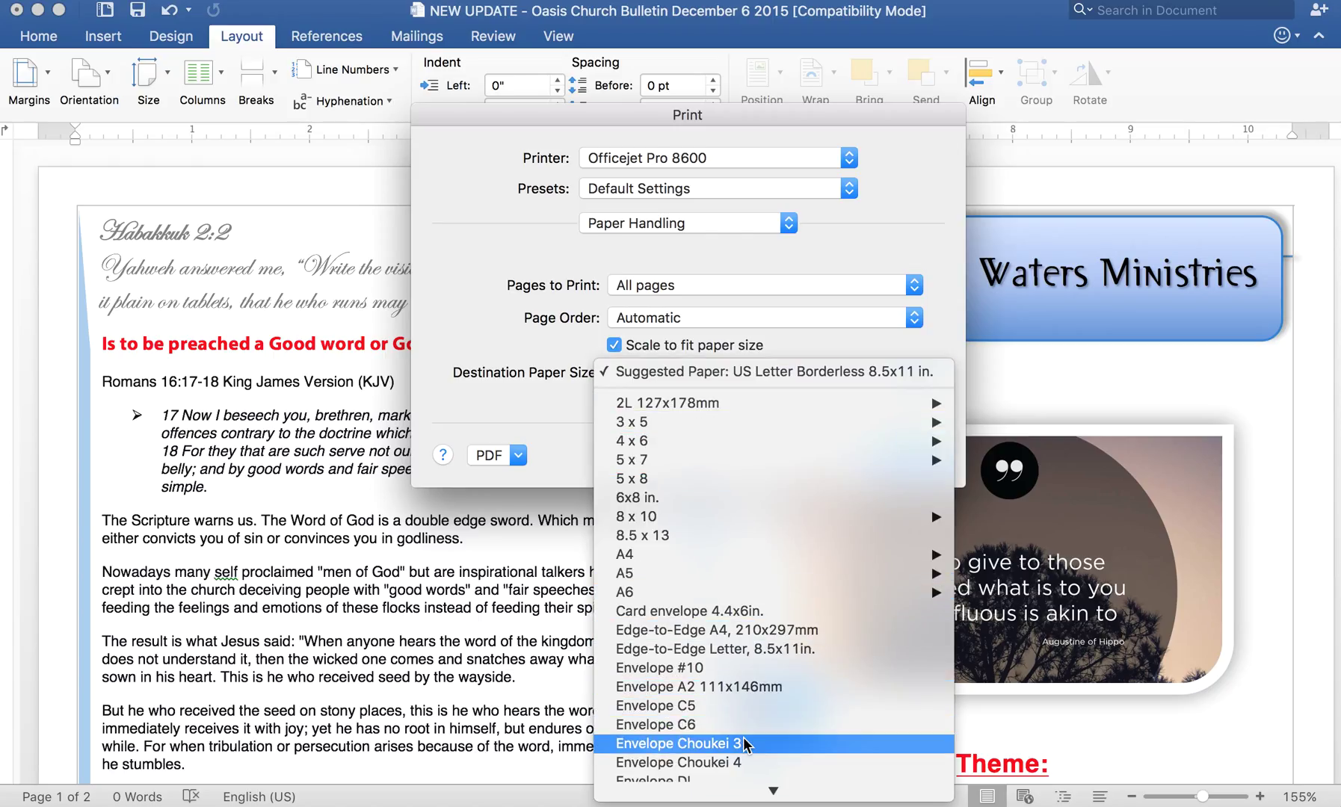
click(633, 372)
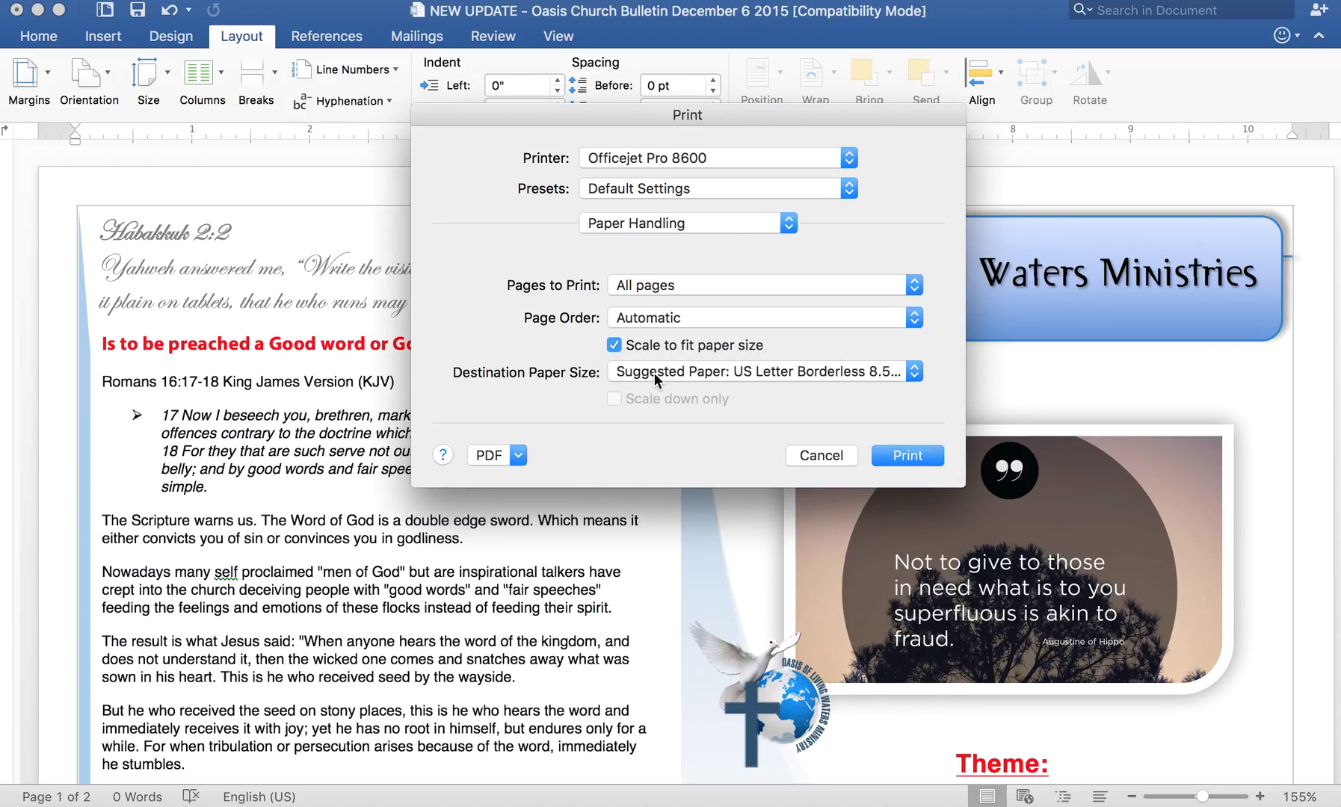
click(663, 373)
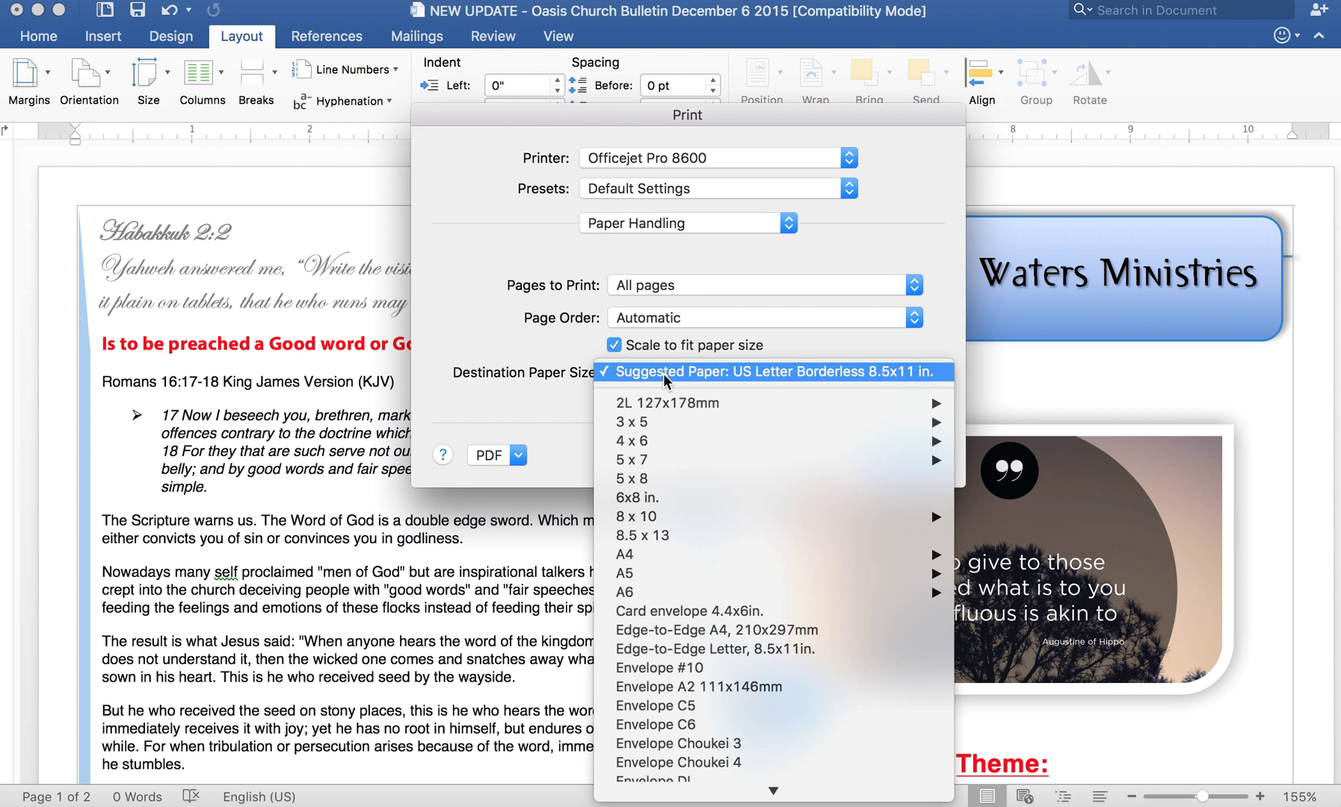
scroll(773, 568, down, 5)
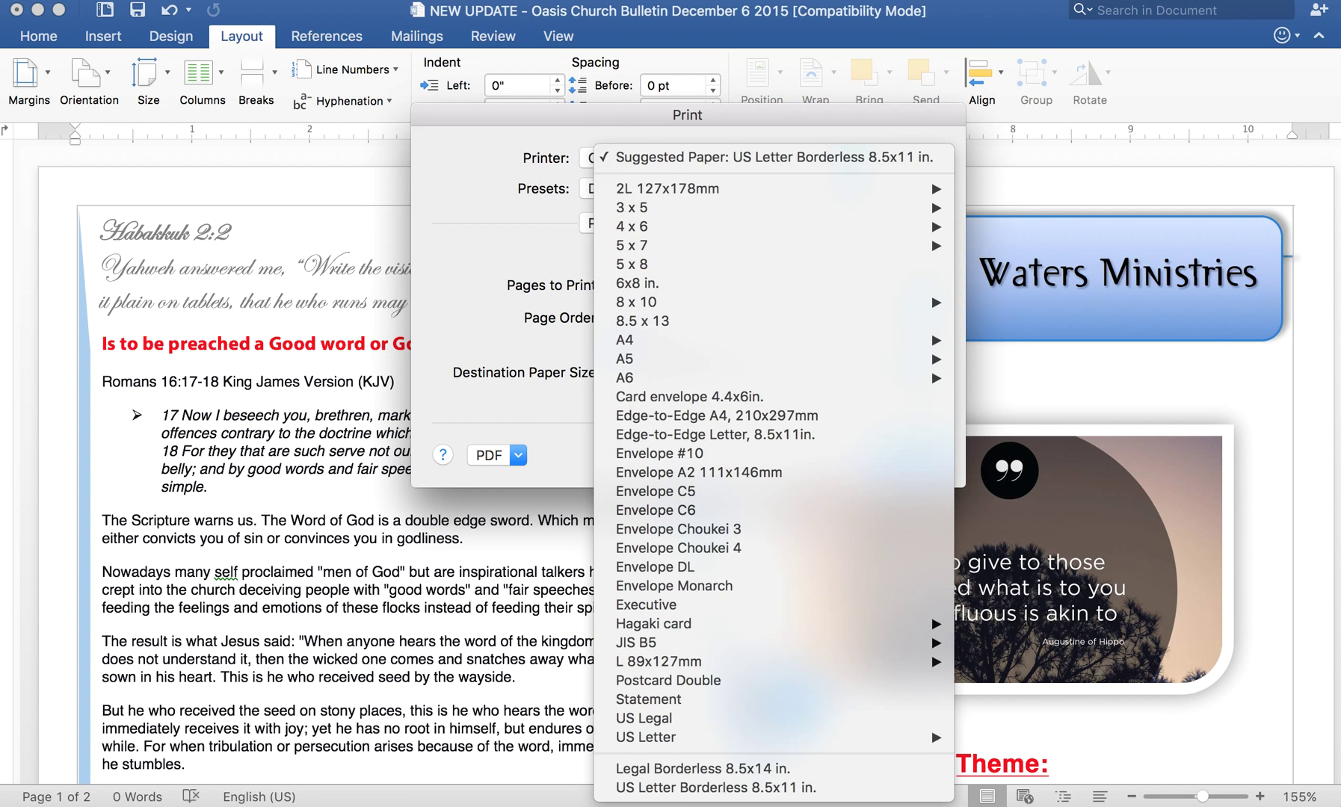
mouse_move(820, 738)
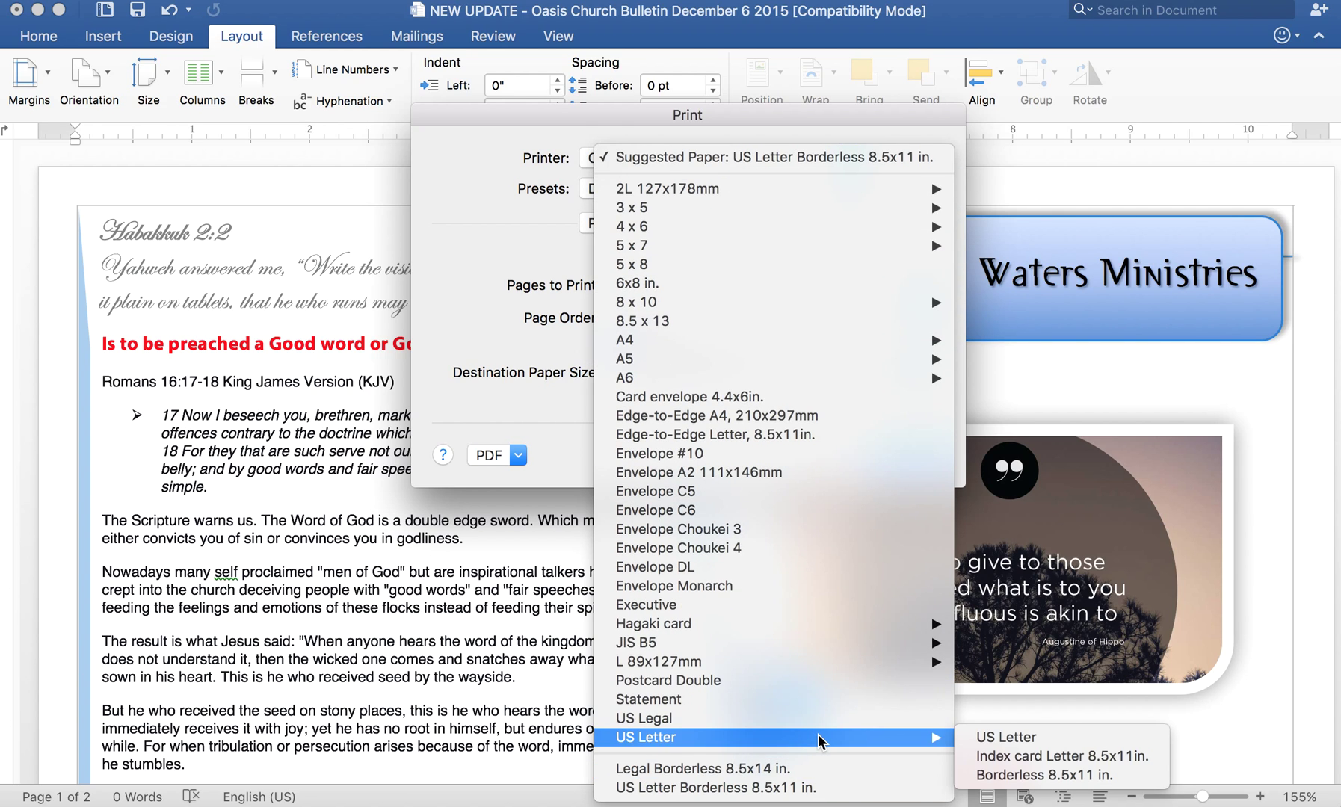
click(1052, 777)
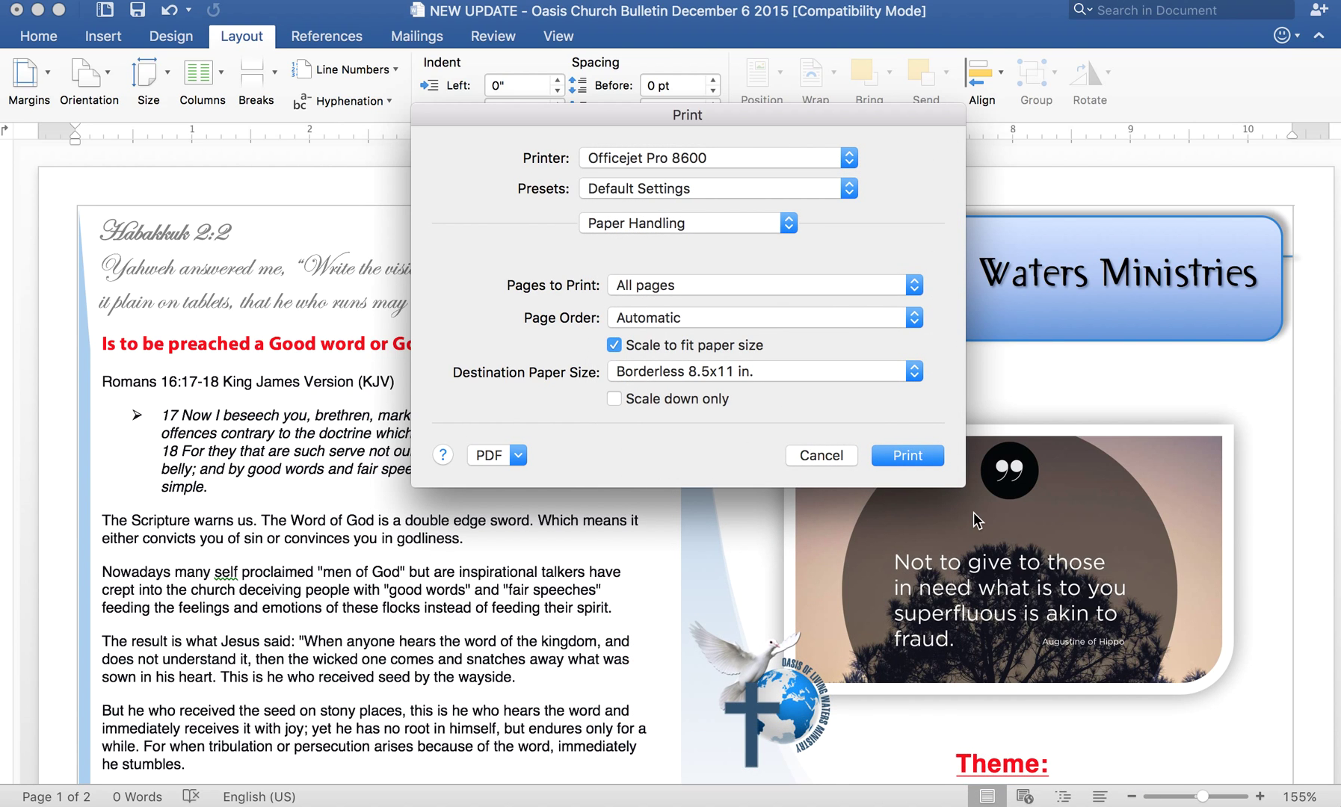
click(917, 455)
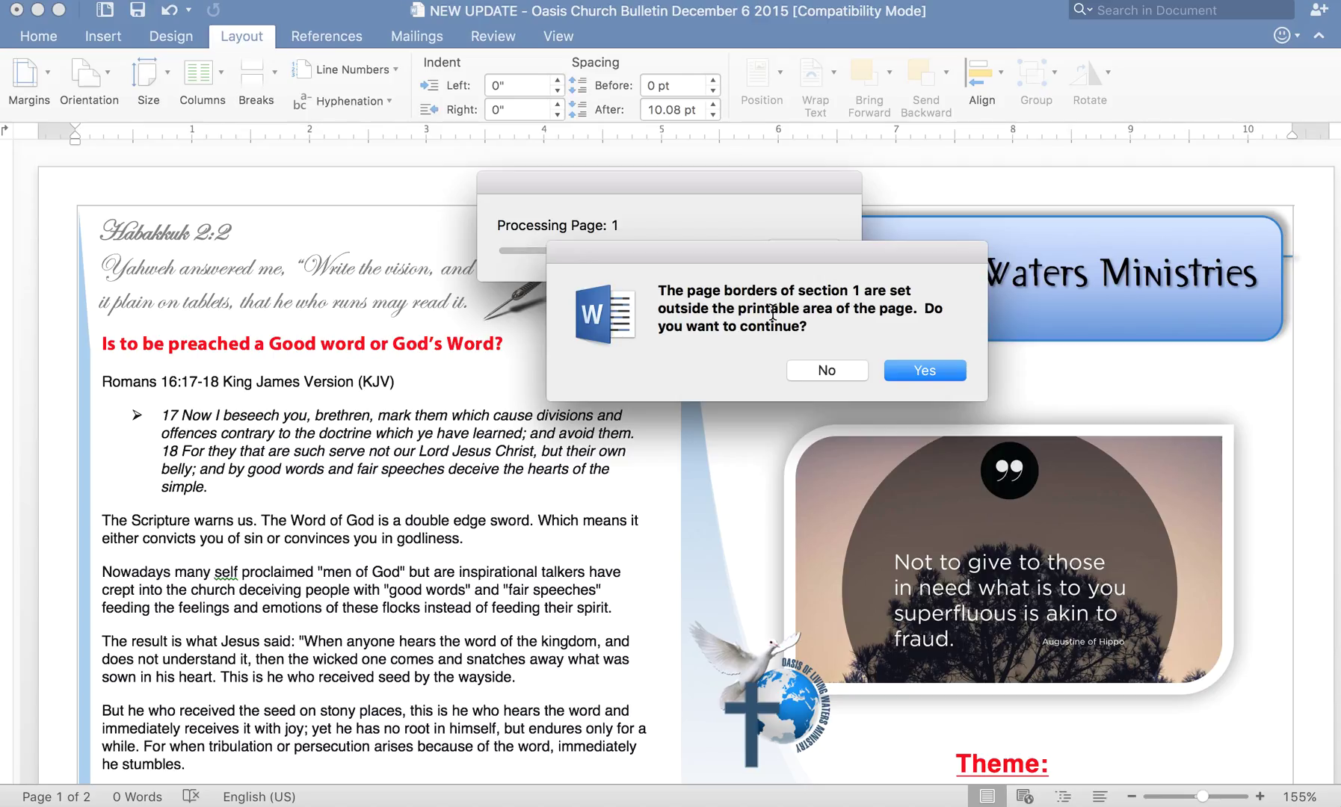
click(815, 370)
Step: Select the Romans text box and reopen the print settings to preview the bulletin
click(434, 414)
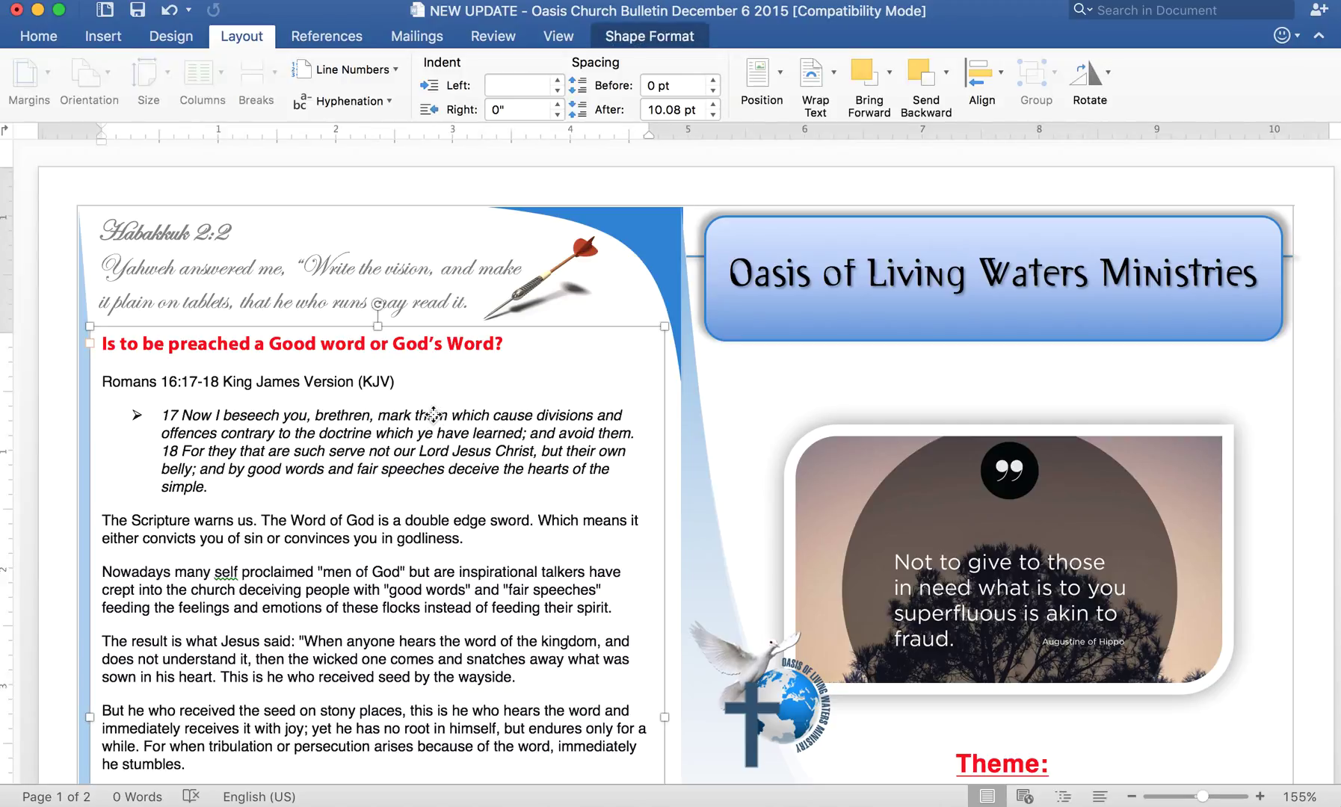
key(super+p)
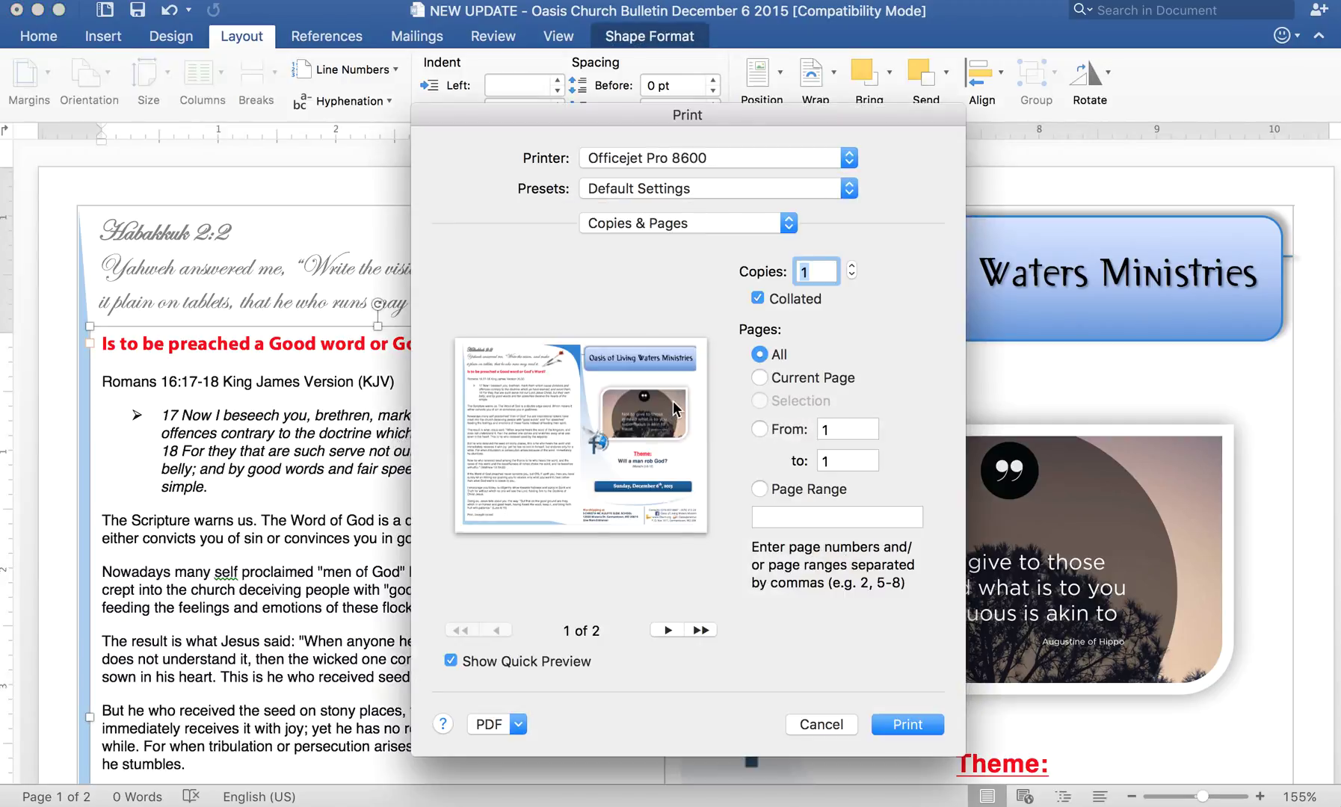
scroll(675, 409, up, 5)
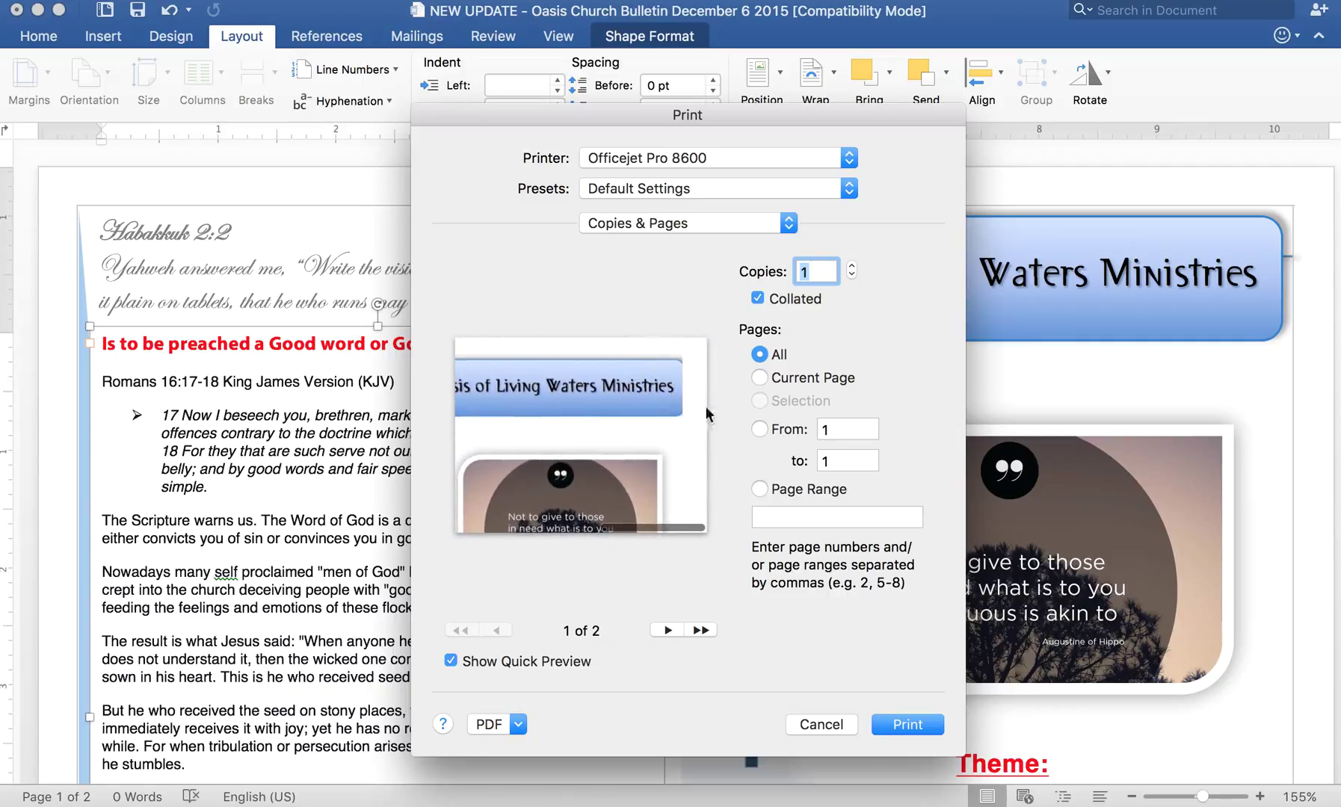
scroll(642, 458, down, 3)
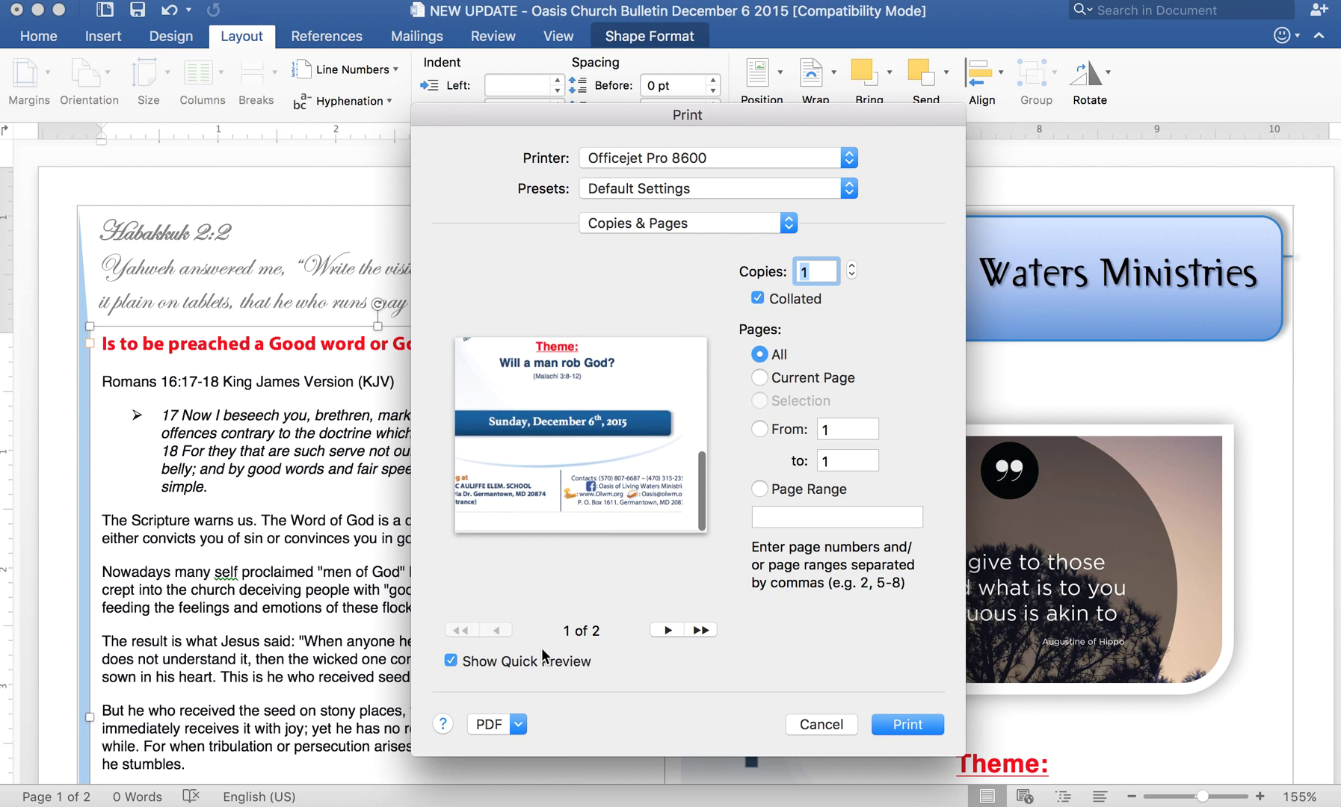
Step: Save the bulletin as PDF, replacing Untitled.pdf and accepting the page-border warning
click(517, 724)
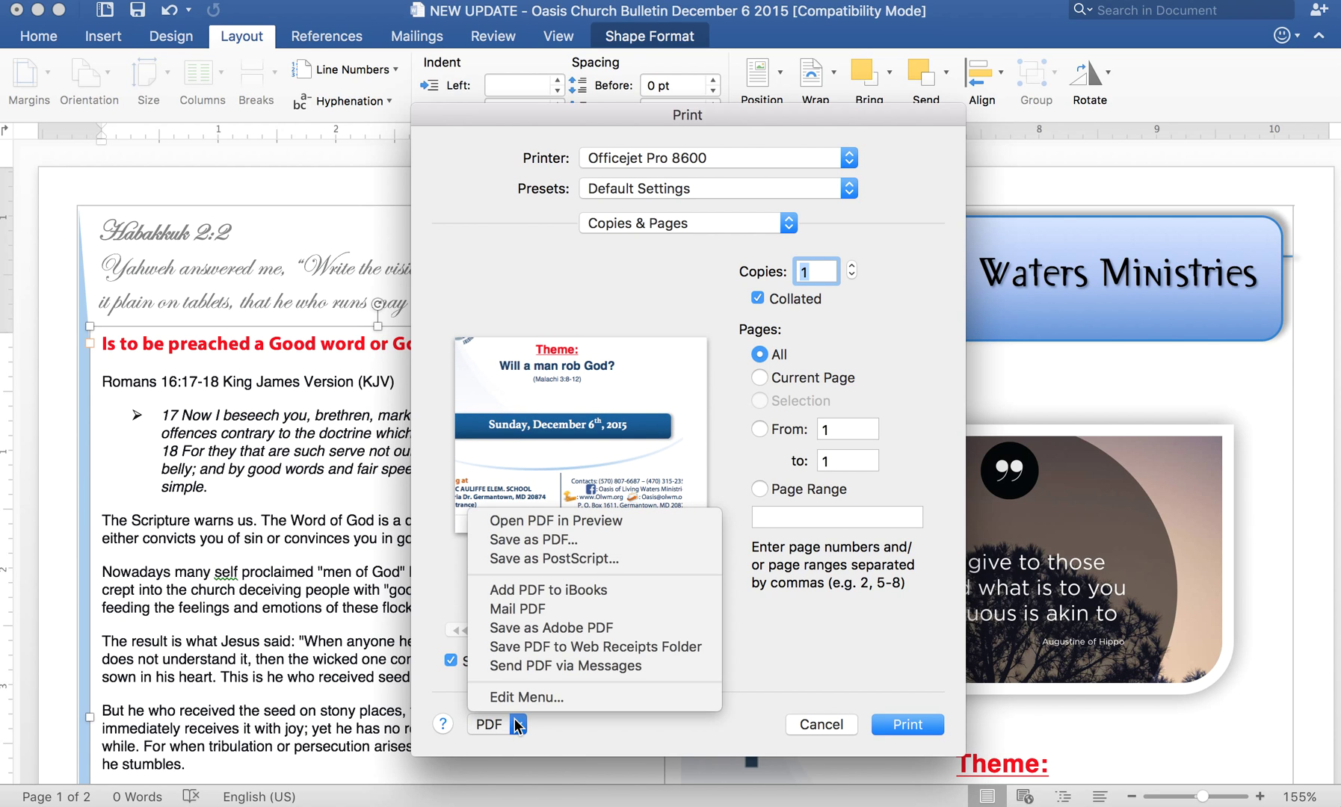
click(512, 537)
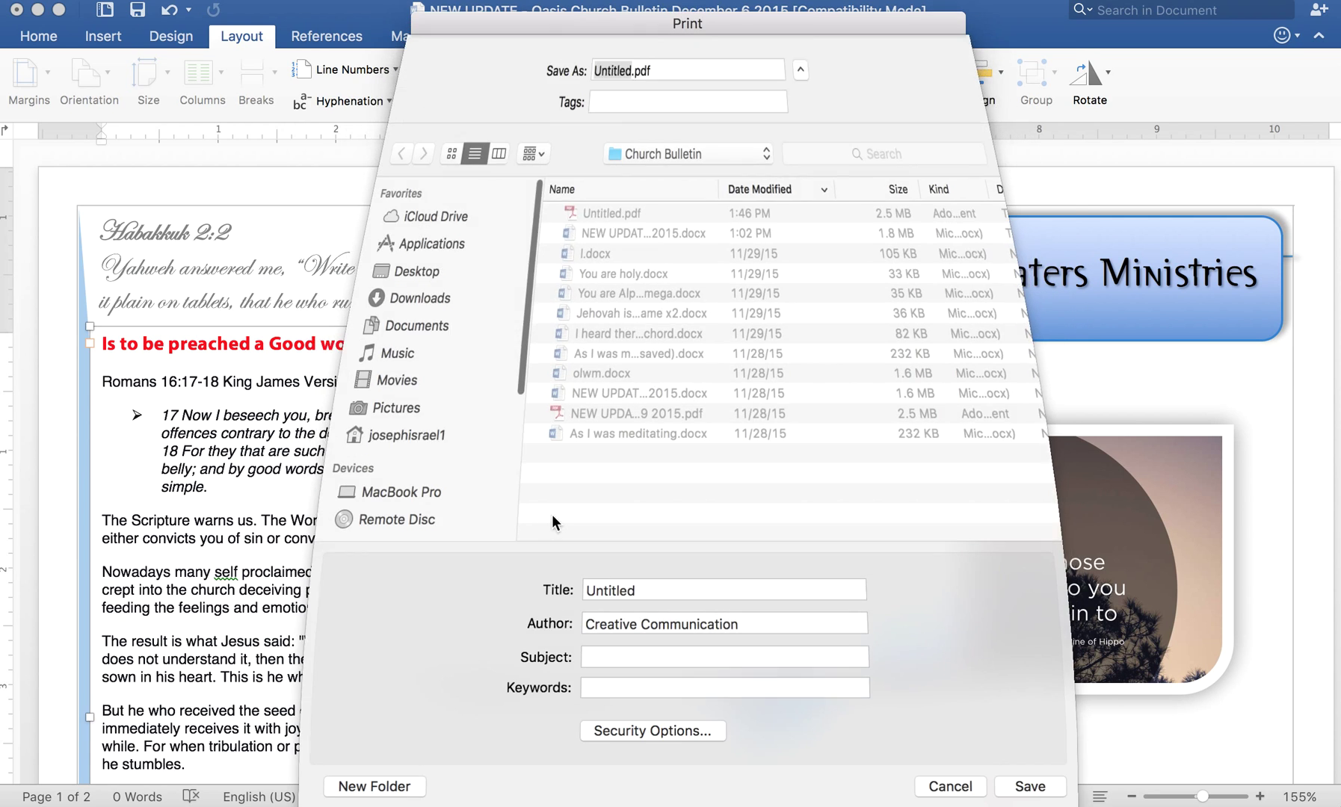
key(Return)
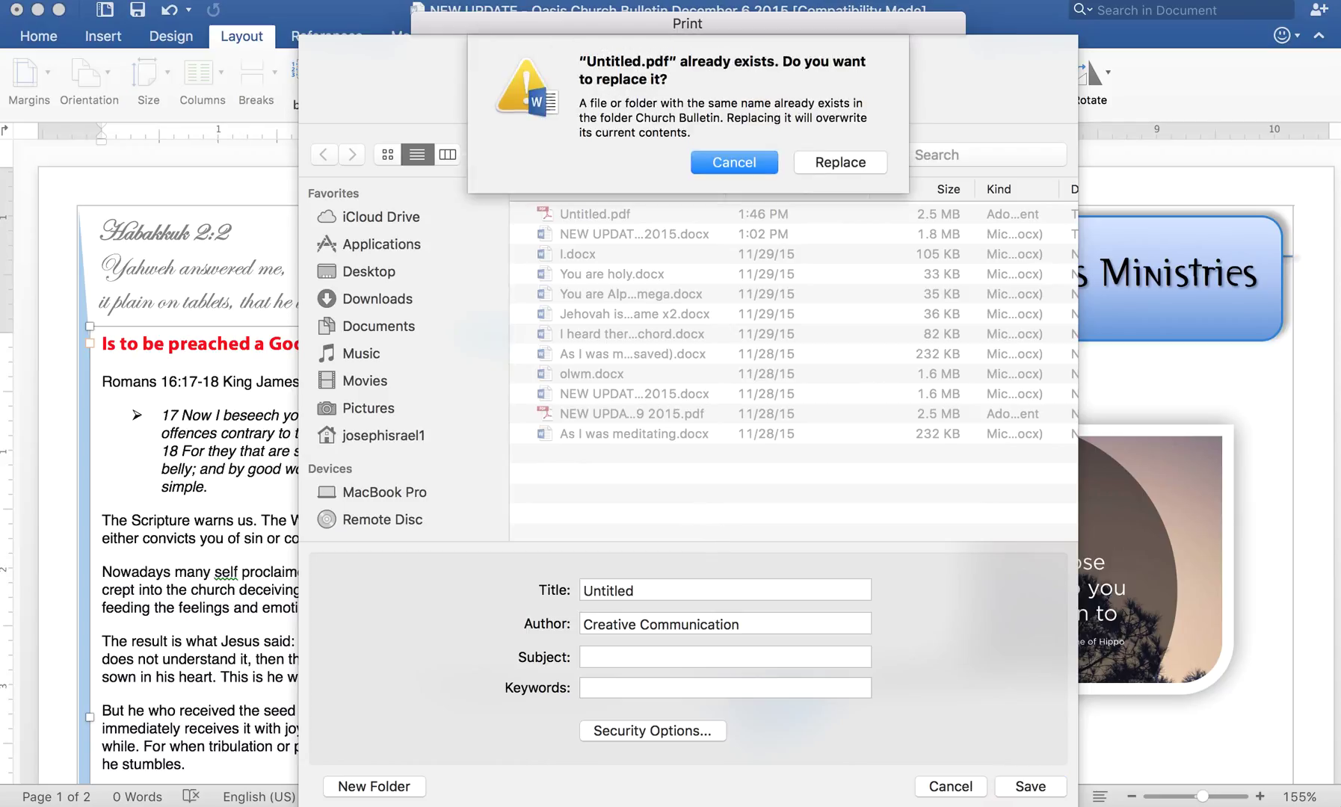
click(829, 166)
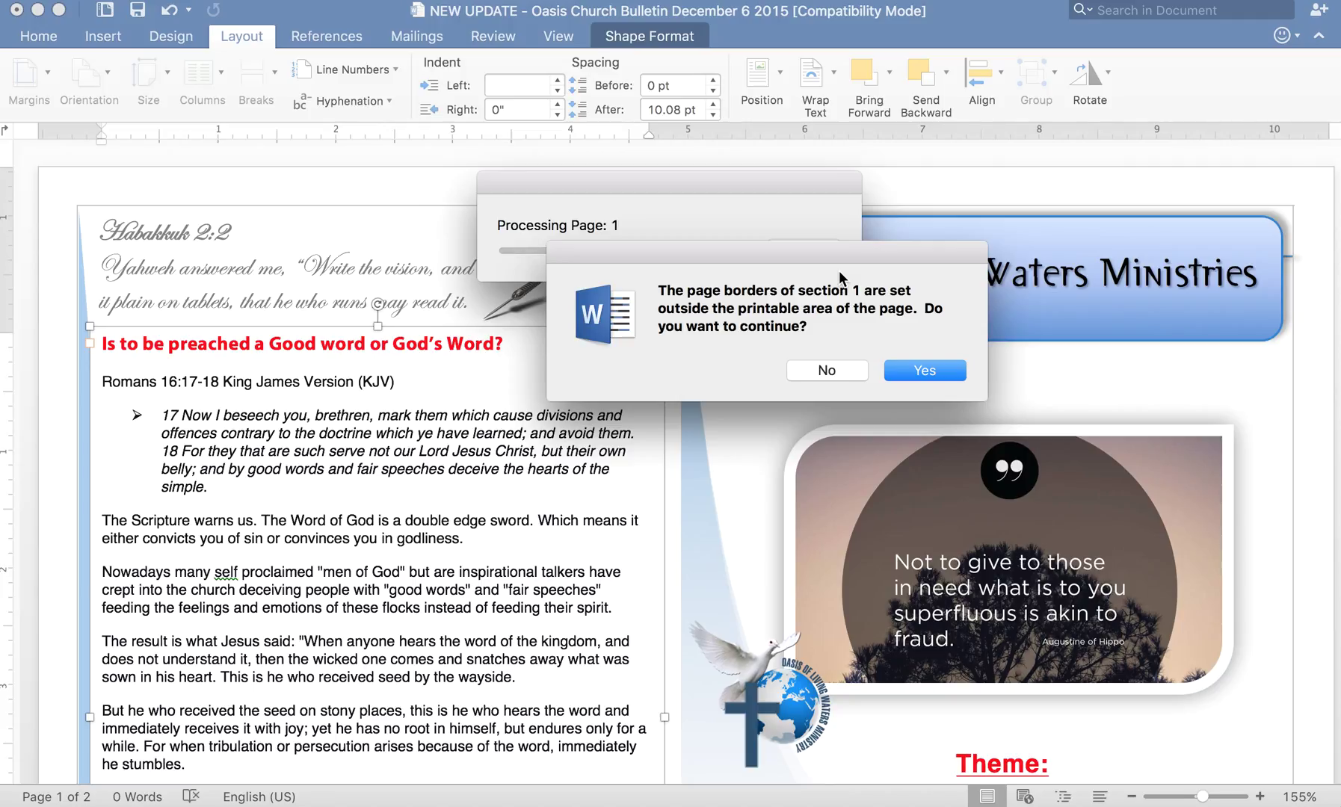
click(914, 369)
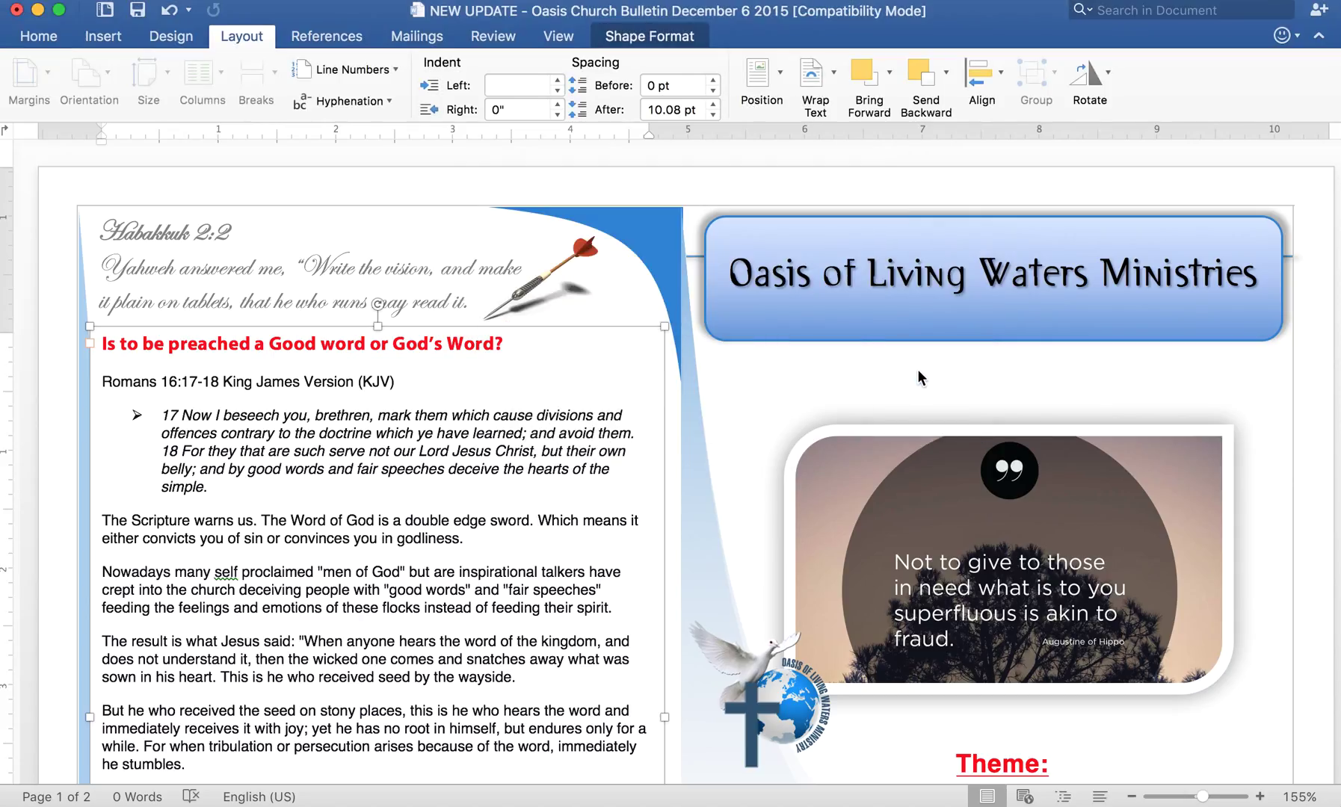
key(super+Tab)
key(super+Tab)
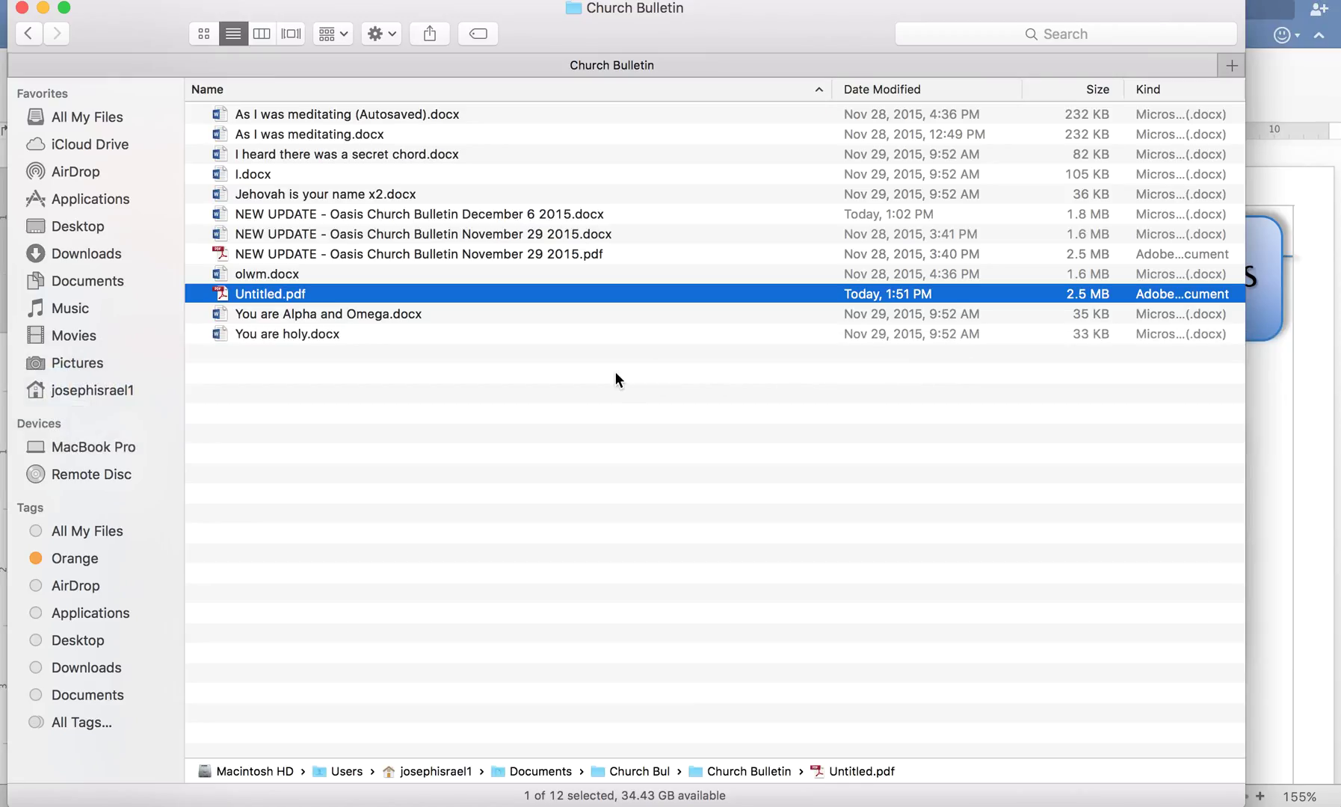
key(space)
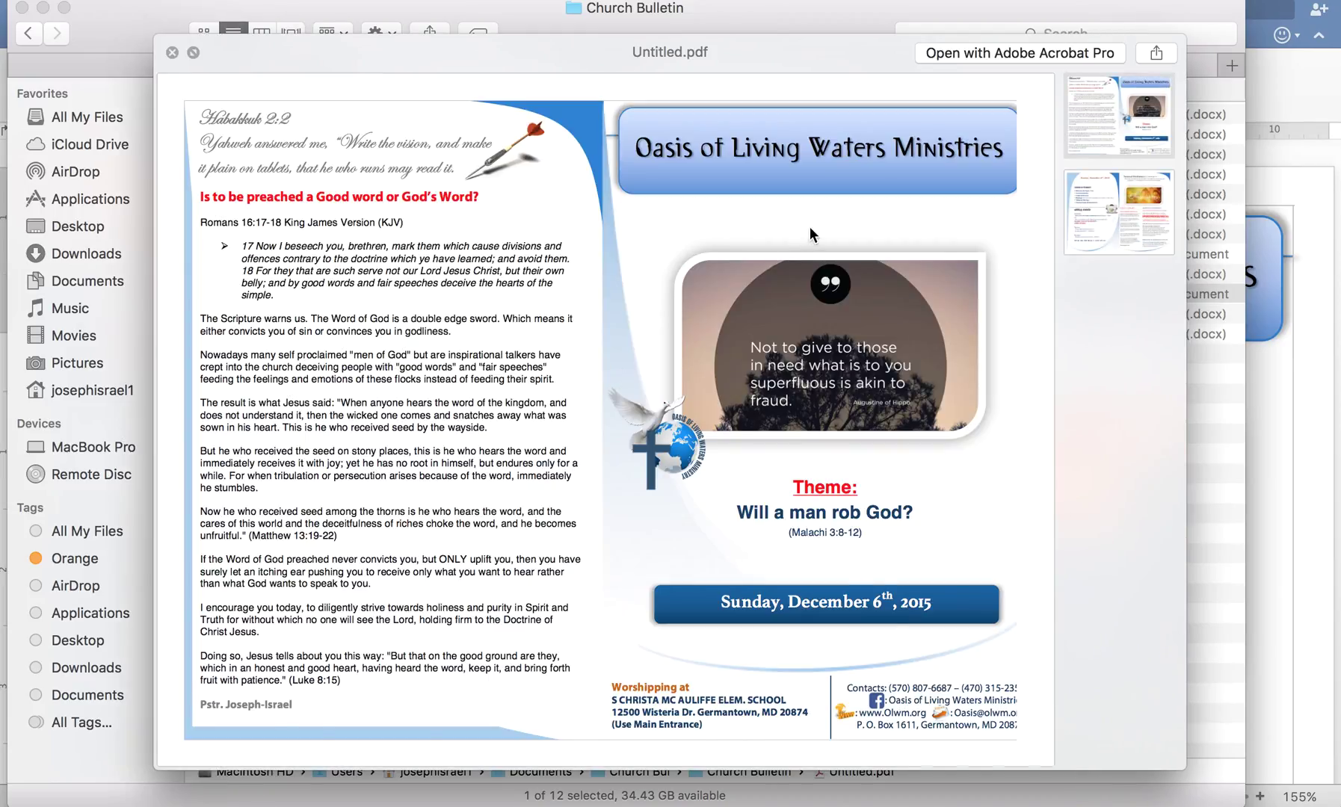
scroll(810, 226, up, 5)
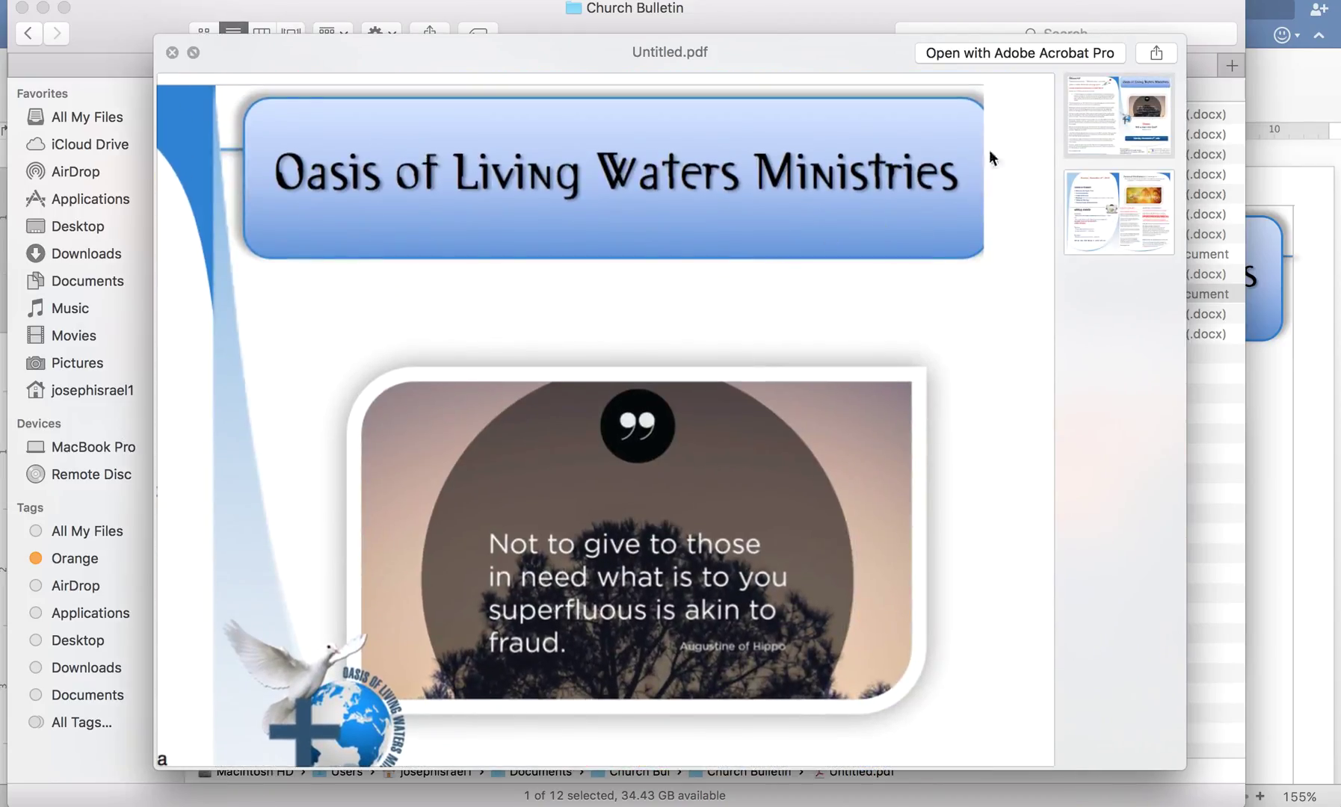
scroll(975, 317, up, 2)
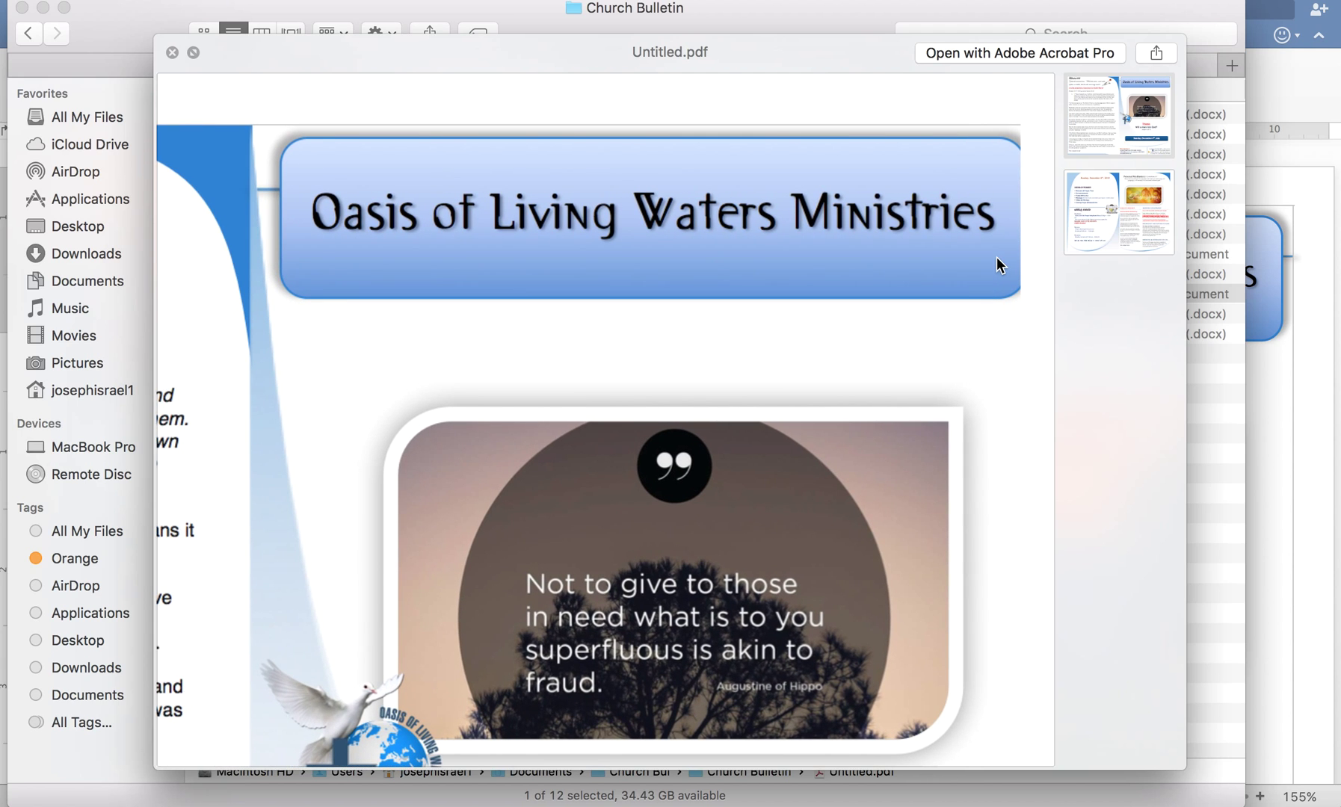
scroll(977, 326, down, 15)
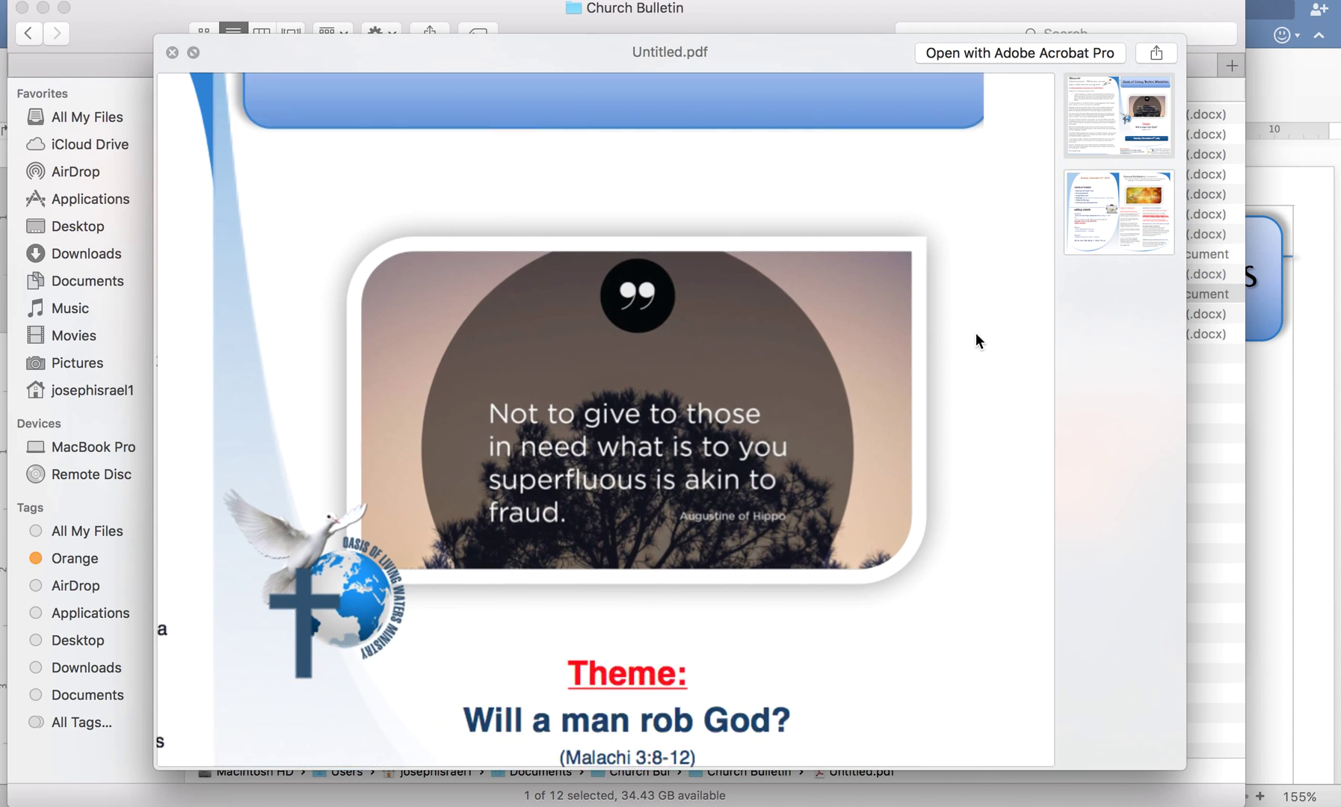
scroll(966, 339, up, 15)
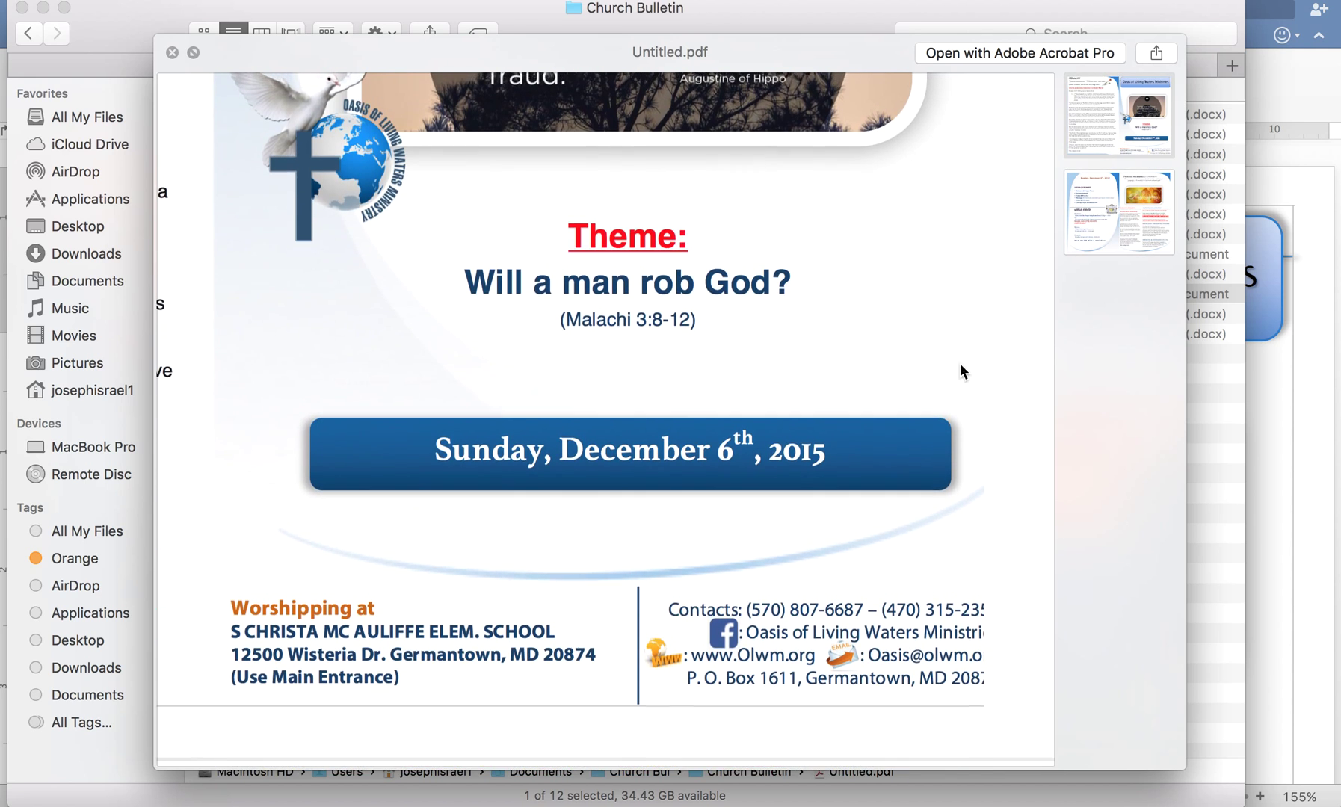
scroll(976, 664, up, 2)
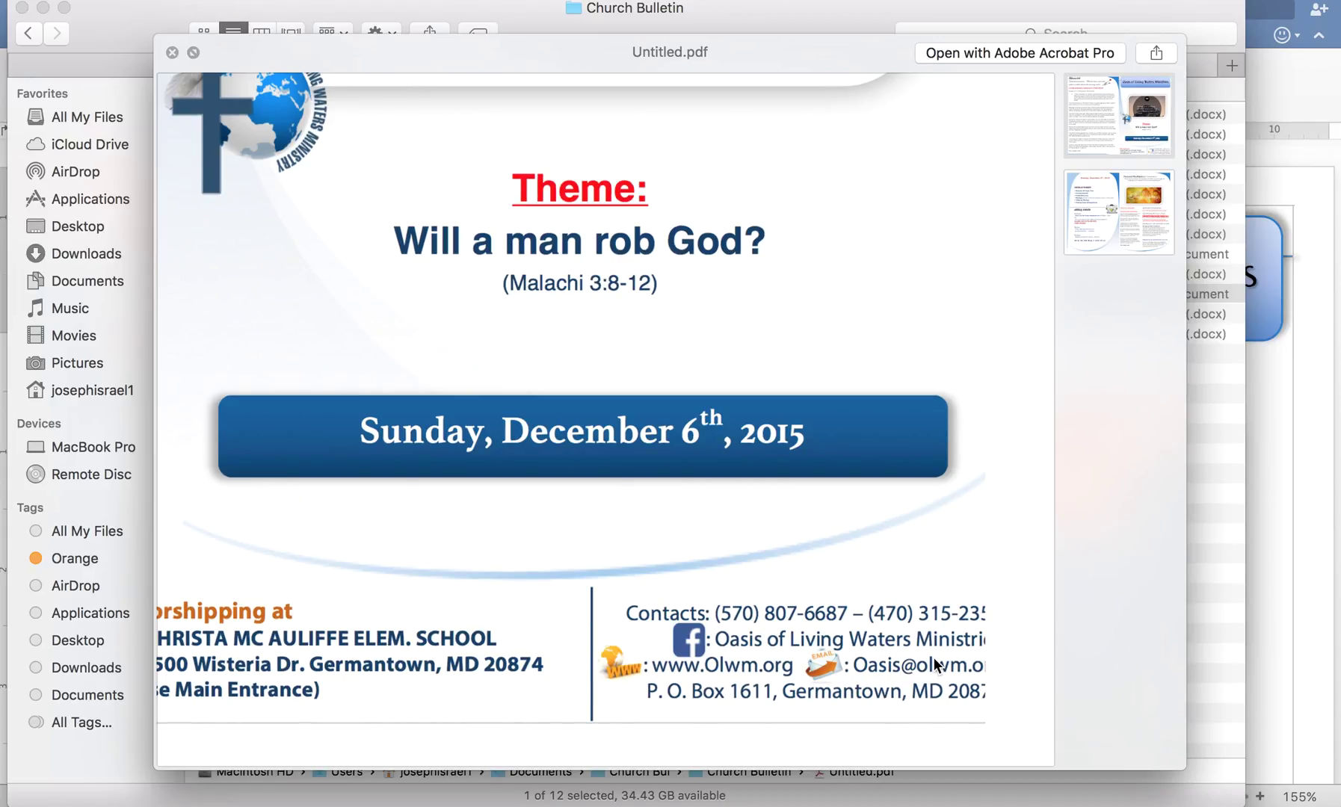
scroll(933, 657, down, 2)
key(super+Tab)
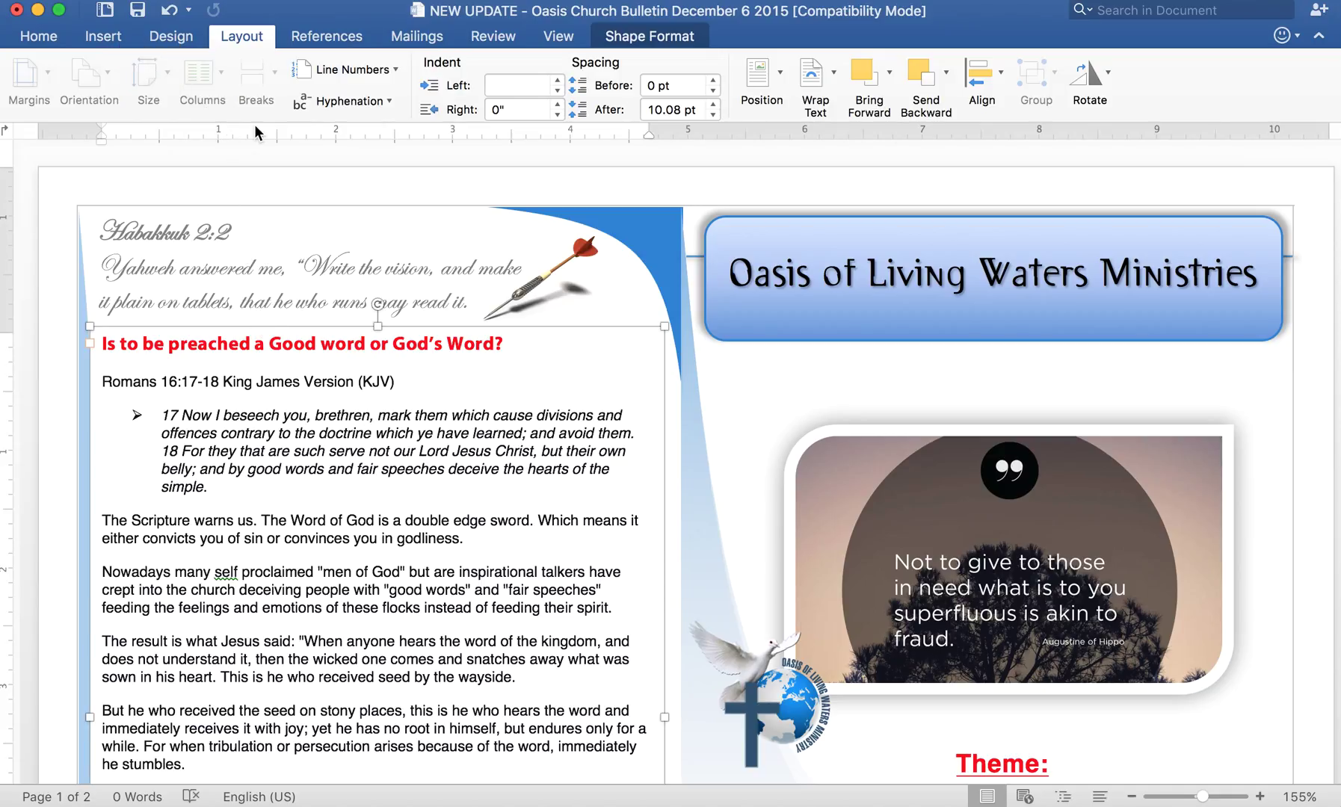
Step: Pick Borderless 8.5x11 in. from the Layout paper size list
click(756, 184)
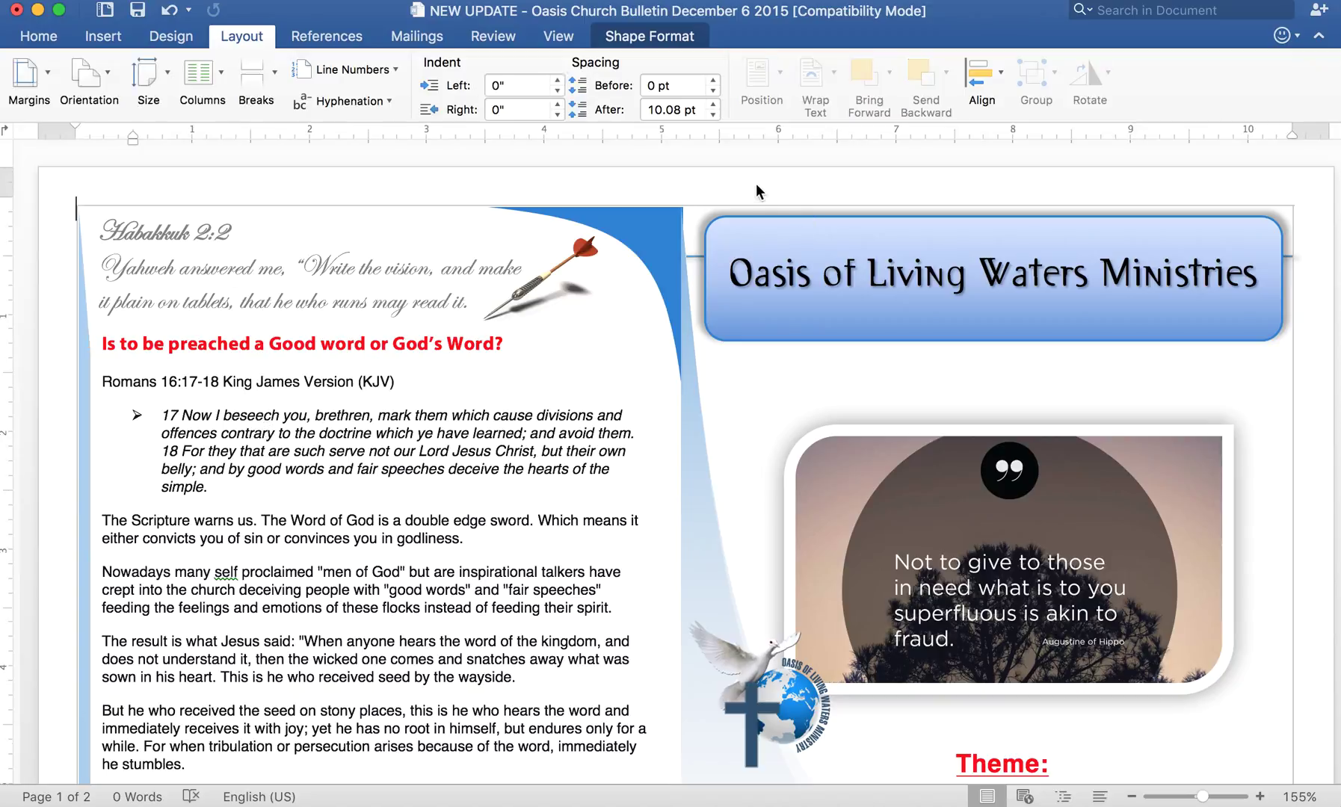
click(152, 81)
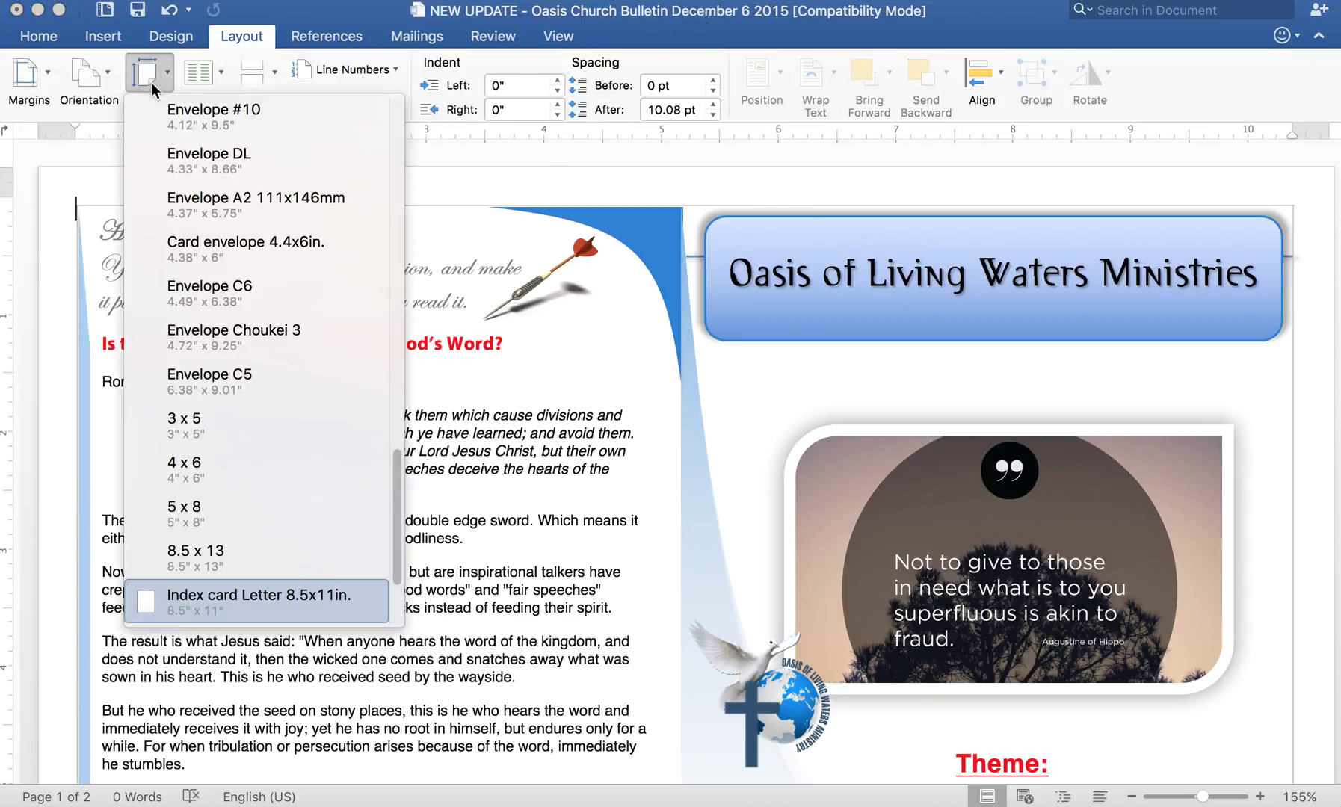
scroll(241, 313, up, 6)
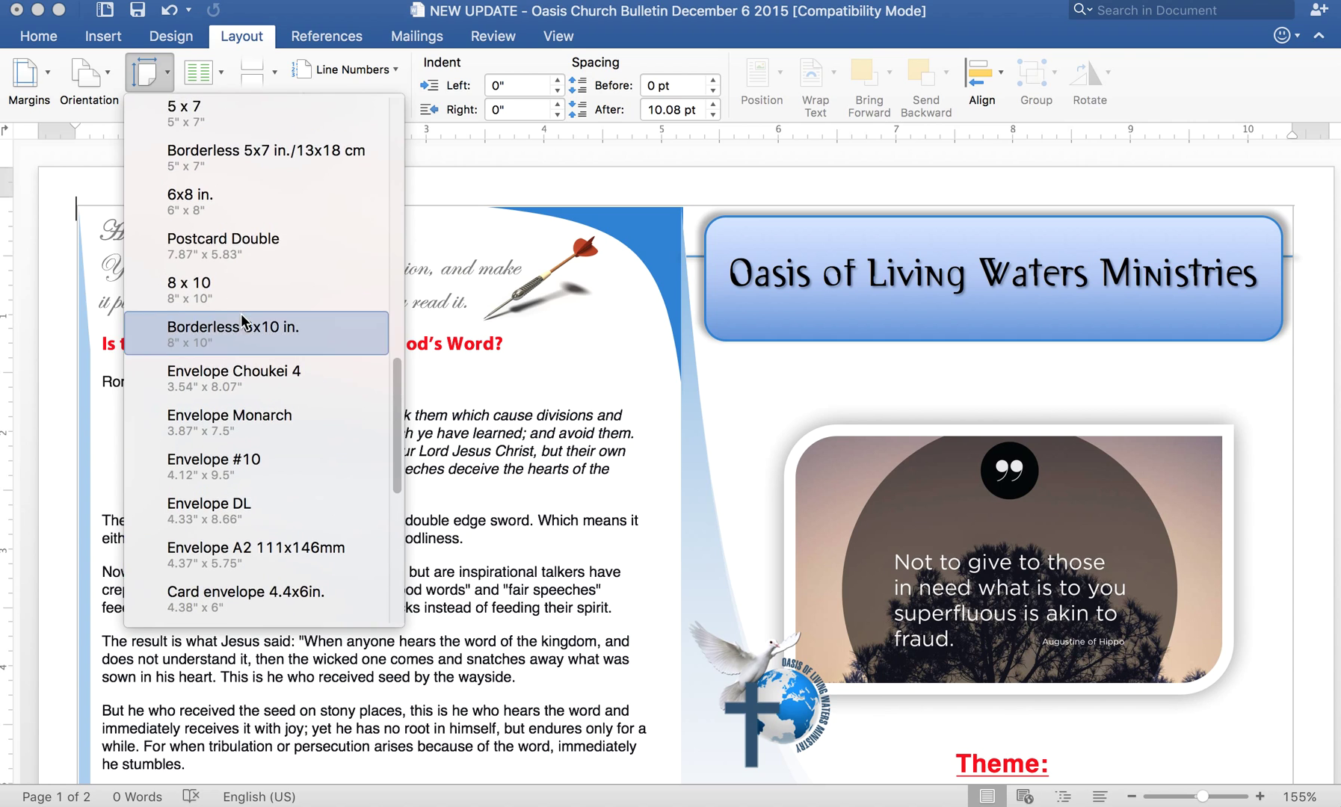
scroll(241, 314, up, 8)
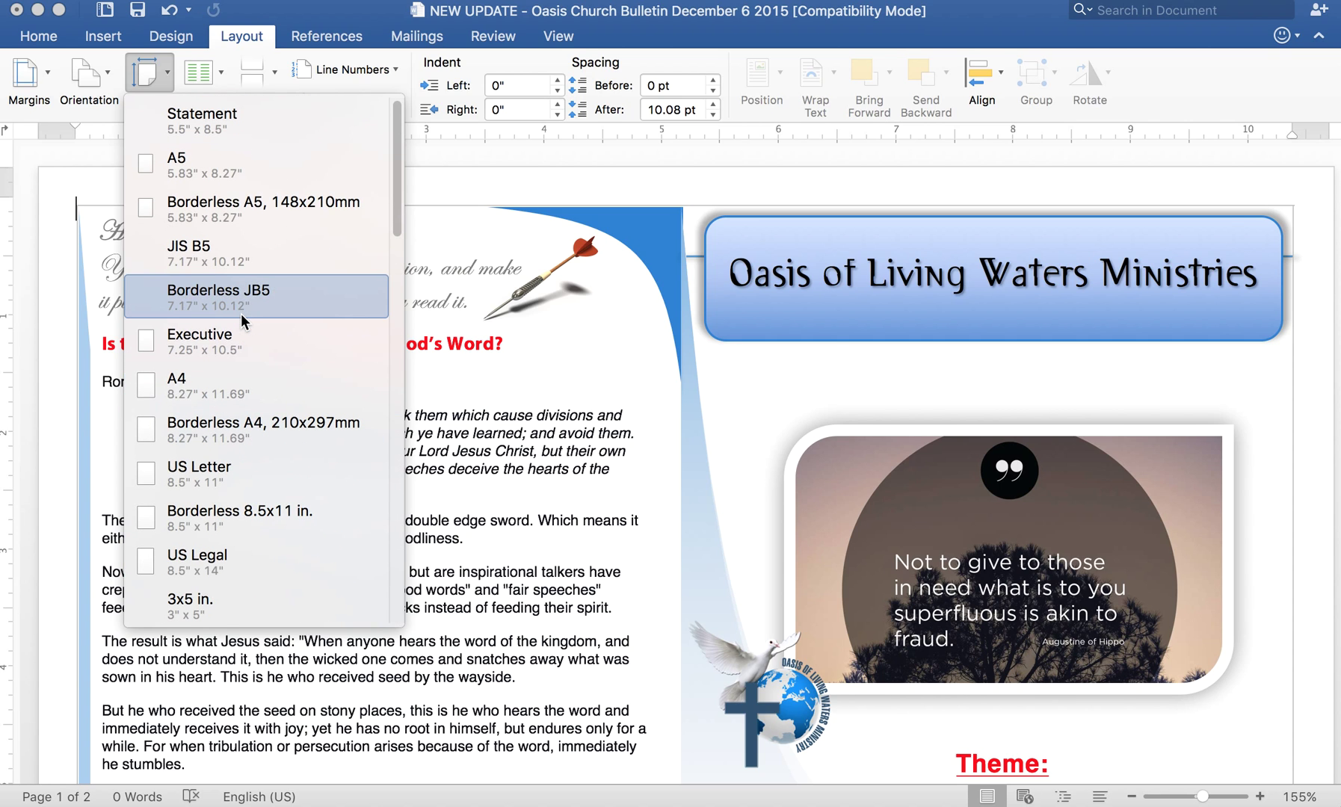
scroll(240, 313, down, 2)
scroll(241, 313, down, 3)
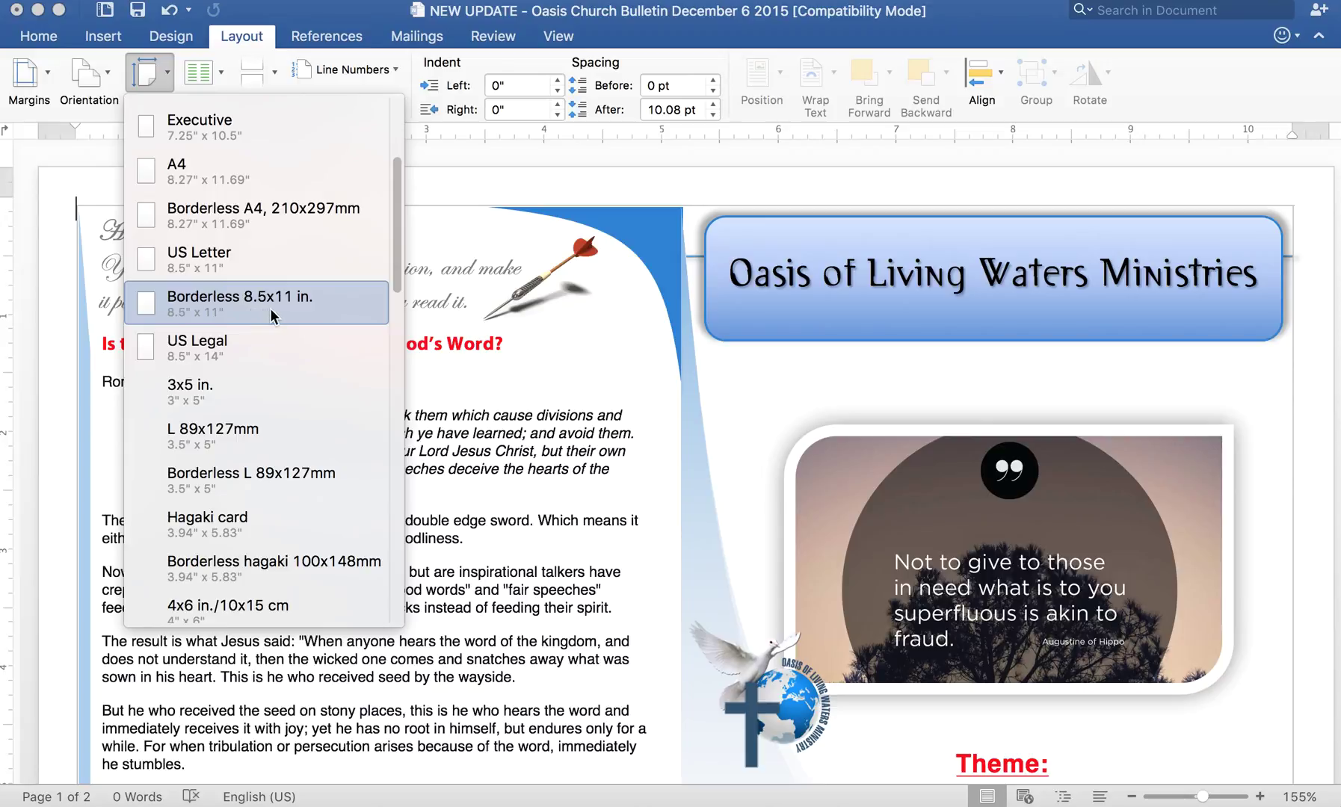
click(227, 307)
click(227, 308)
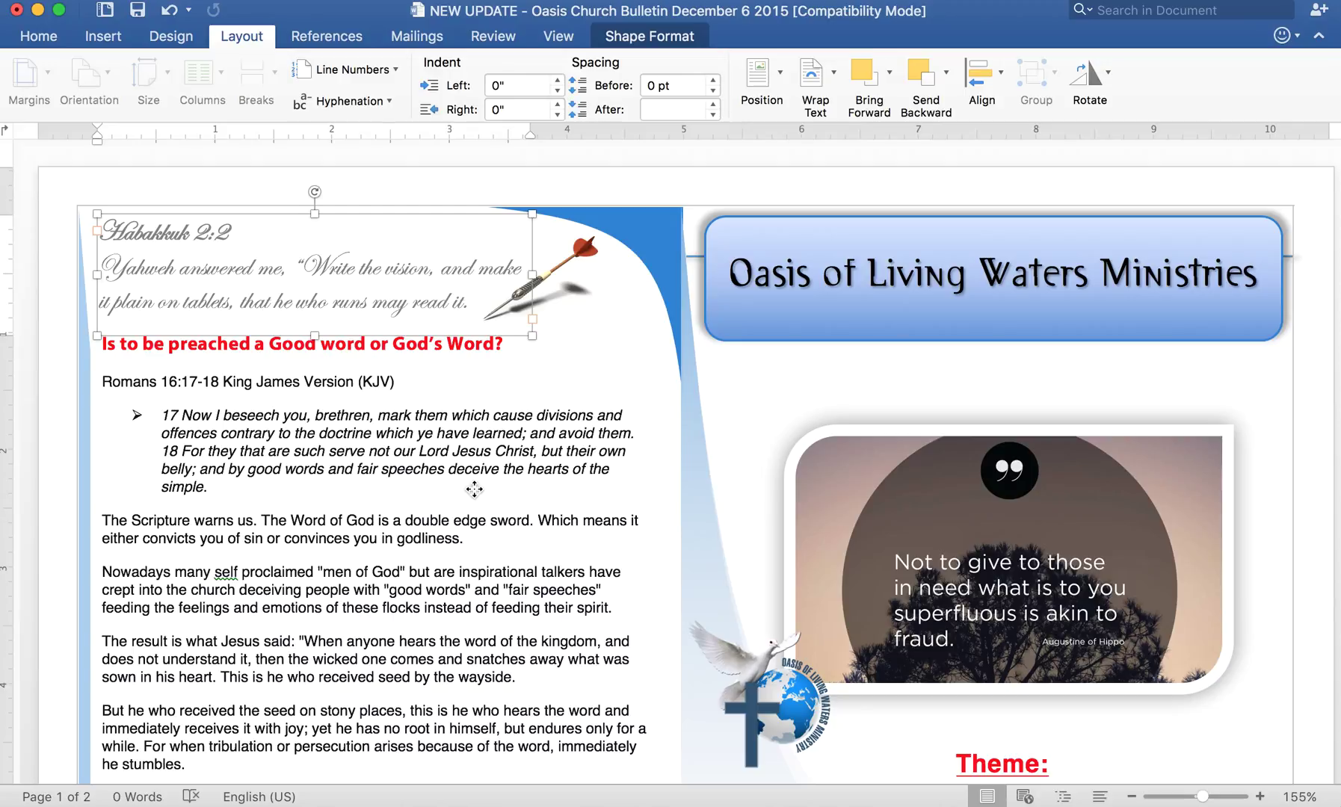
key(super+p)
scroll(626, 443, up, 3)
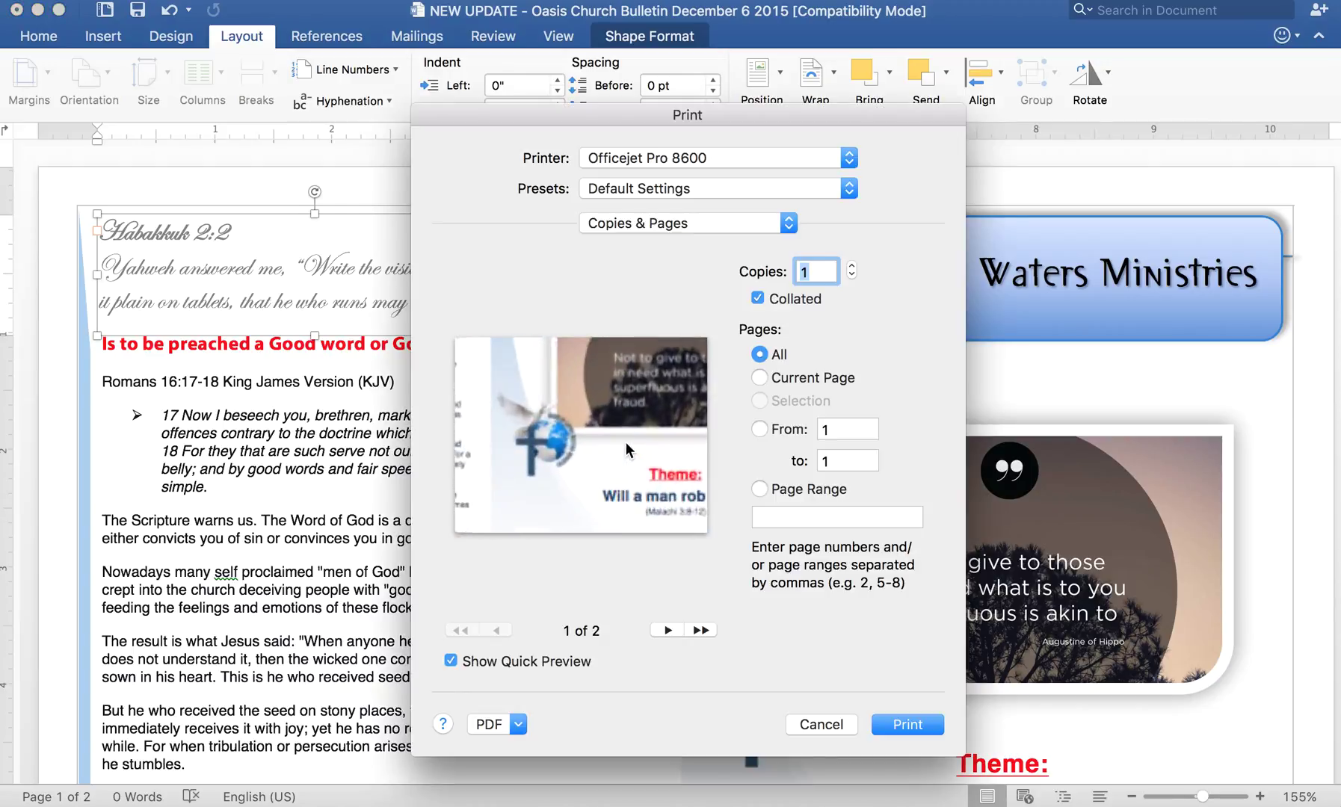
scroll(626, 443, right, 5)
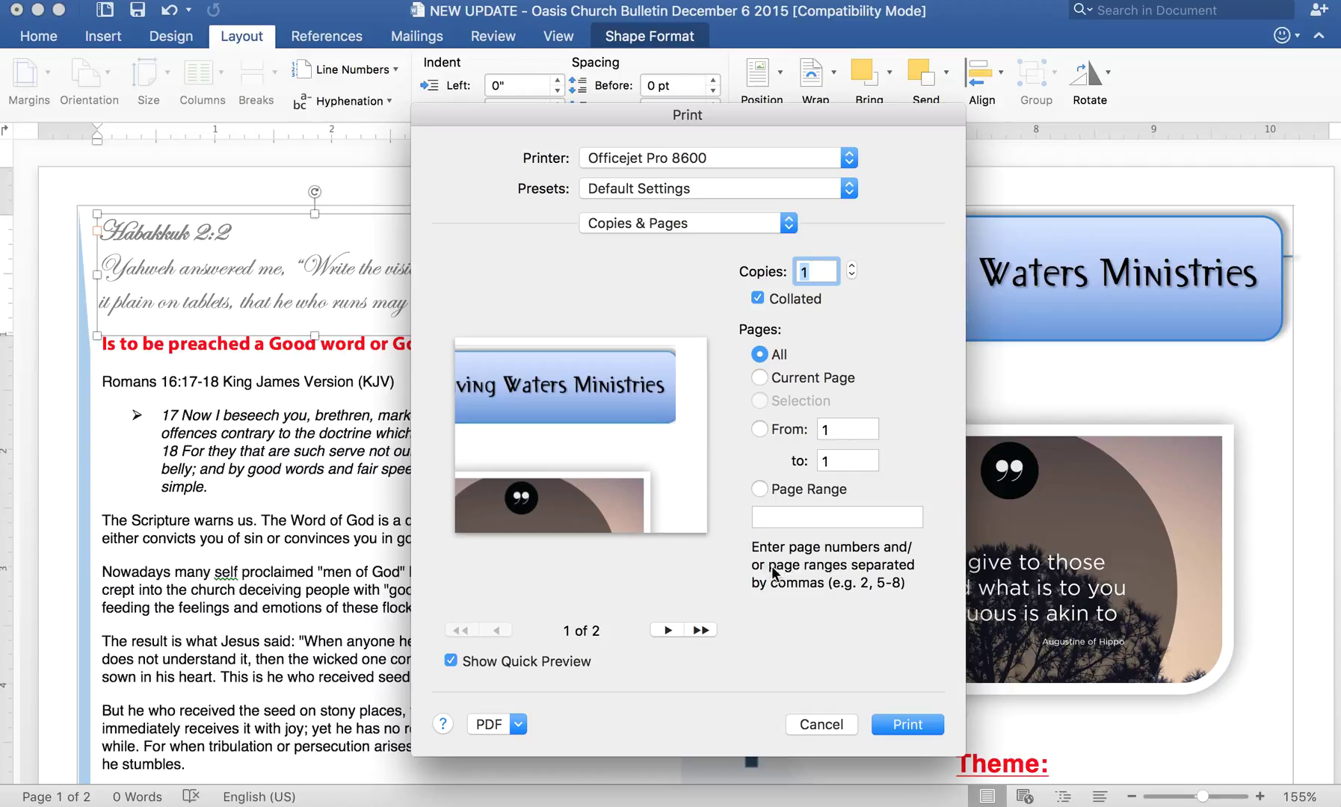
click(827, 725)
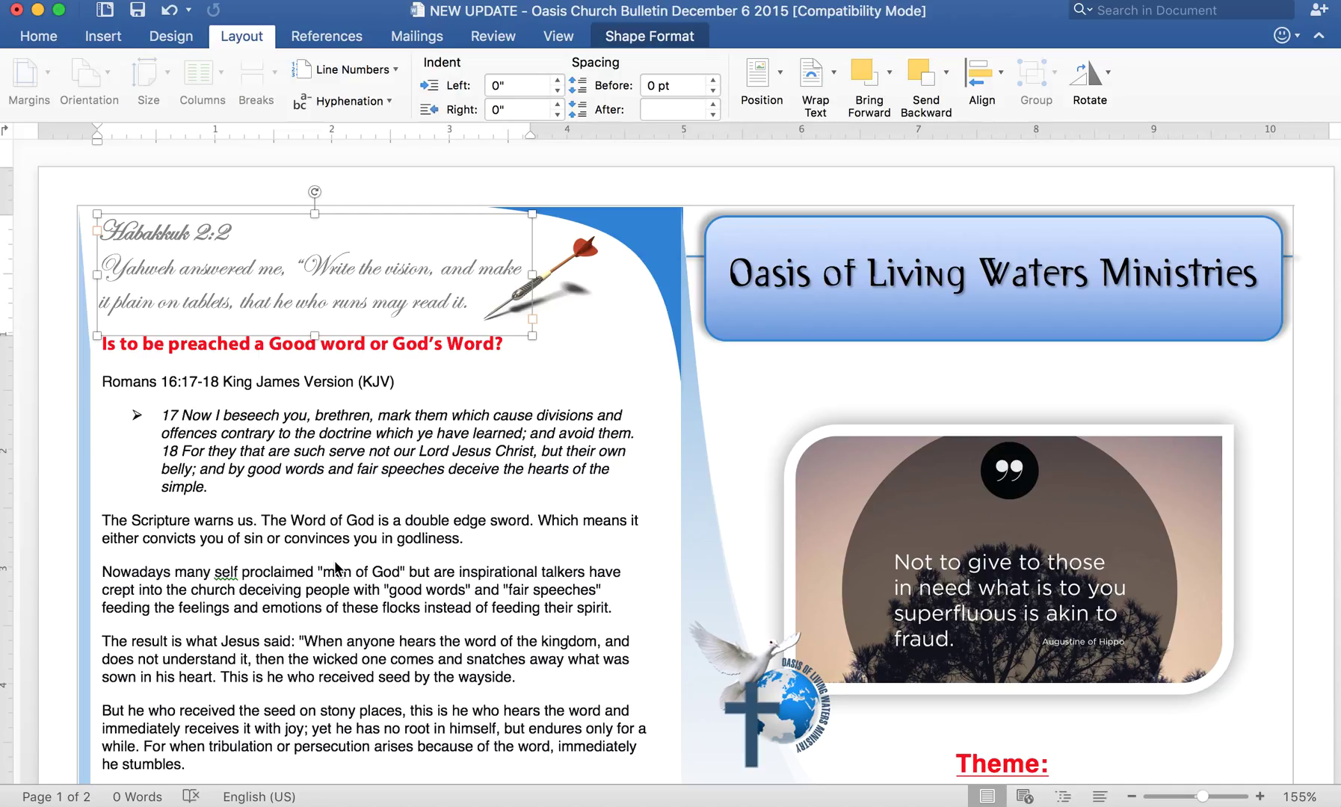
click(236, 506)
click(138, 180)
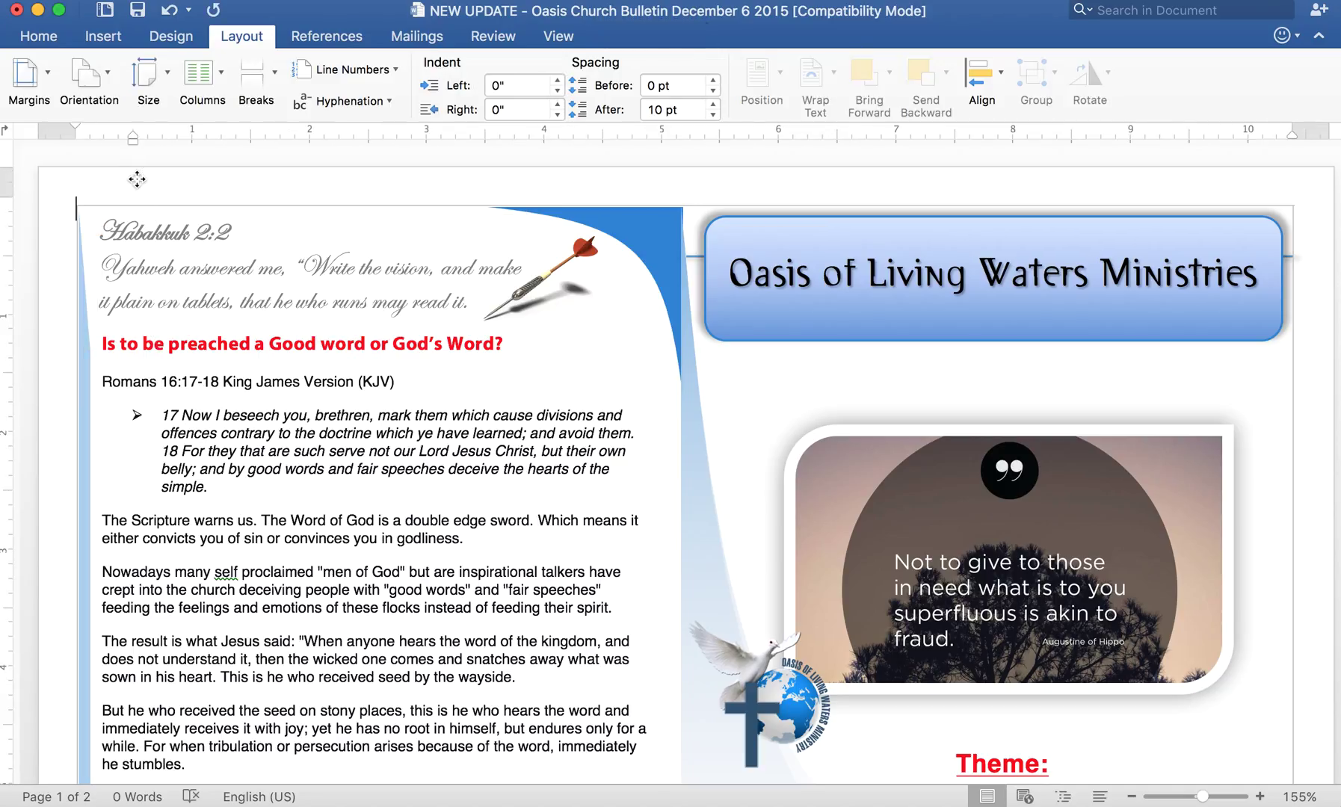
Step: Through Custom Margins' Page Setup, choose US Letter Borderless 8.5x11 in., keeping 0.25" and 0.31" margins
click(36, 72)
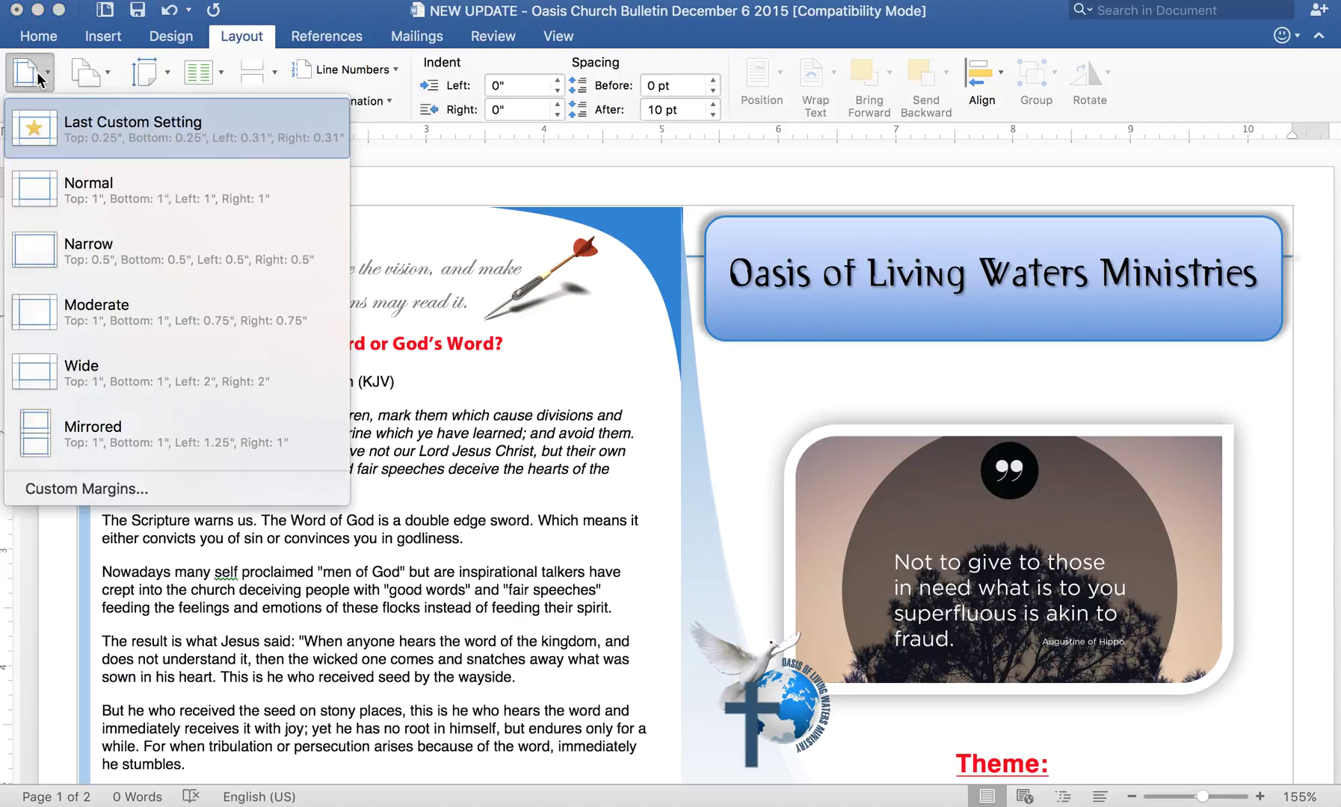
click(69, 488)
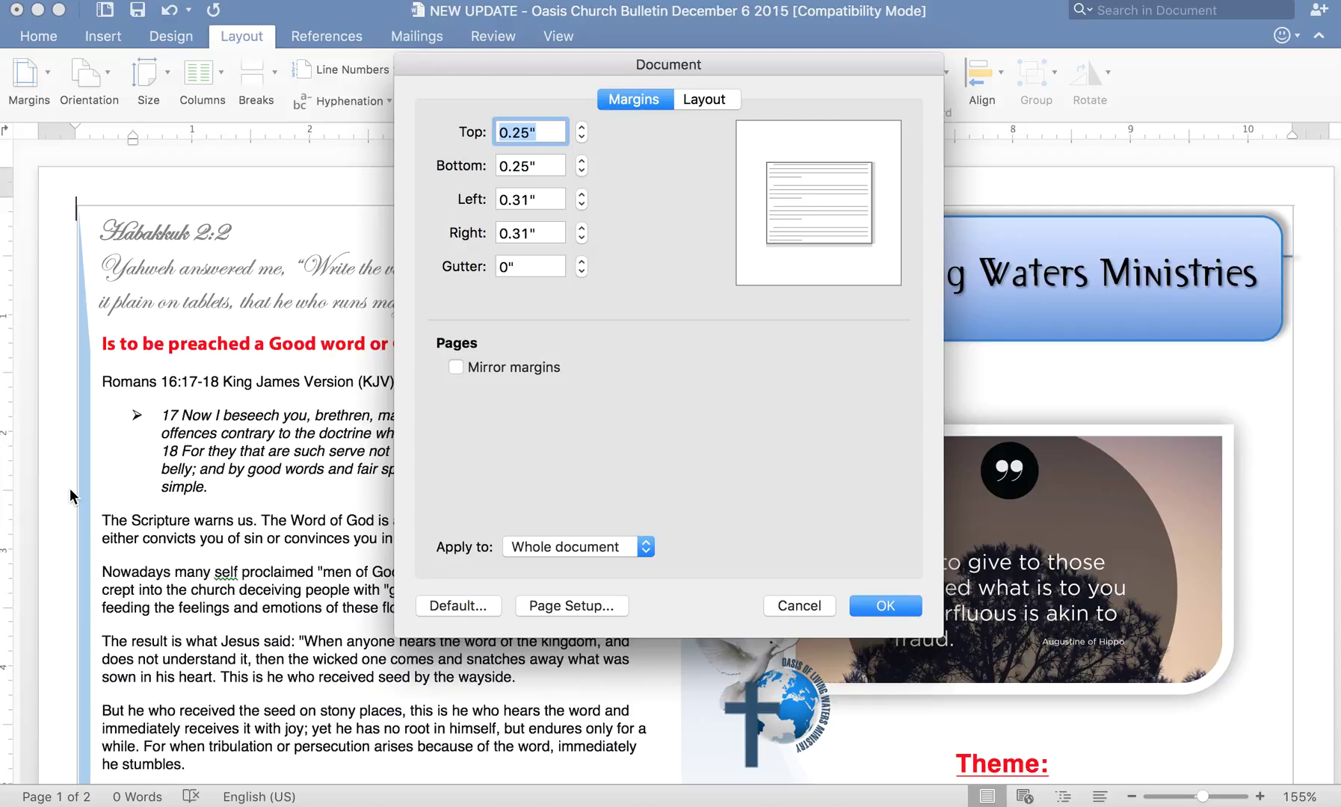
click(568, 603)
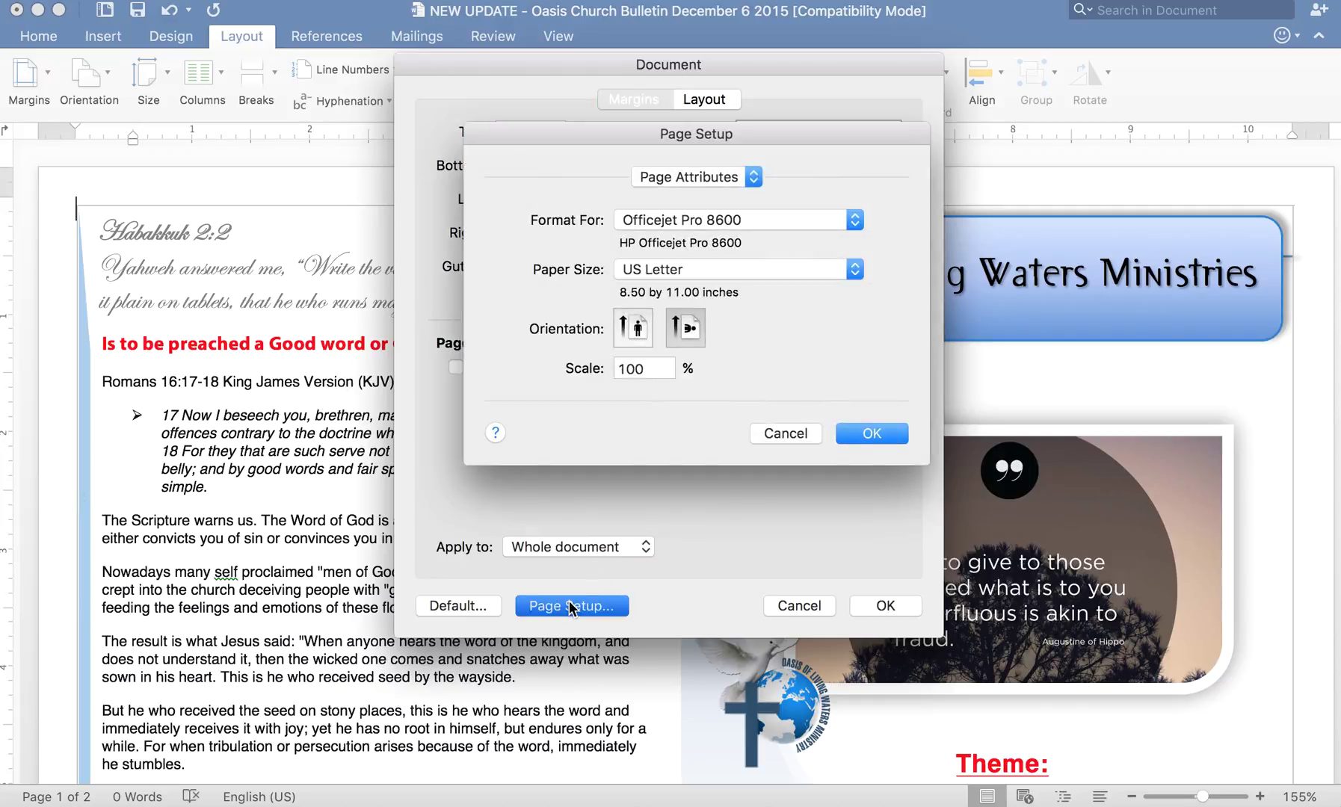
click(794, 267)
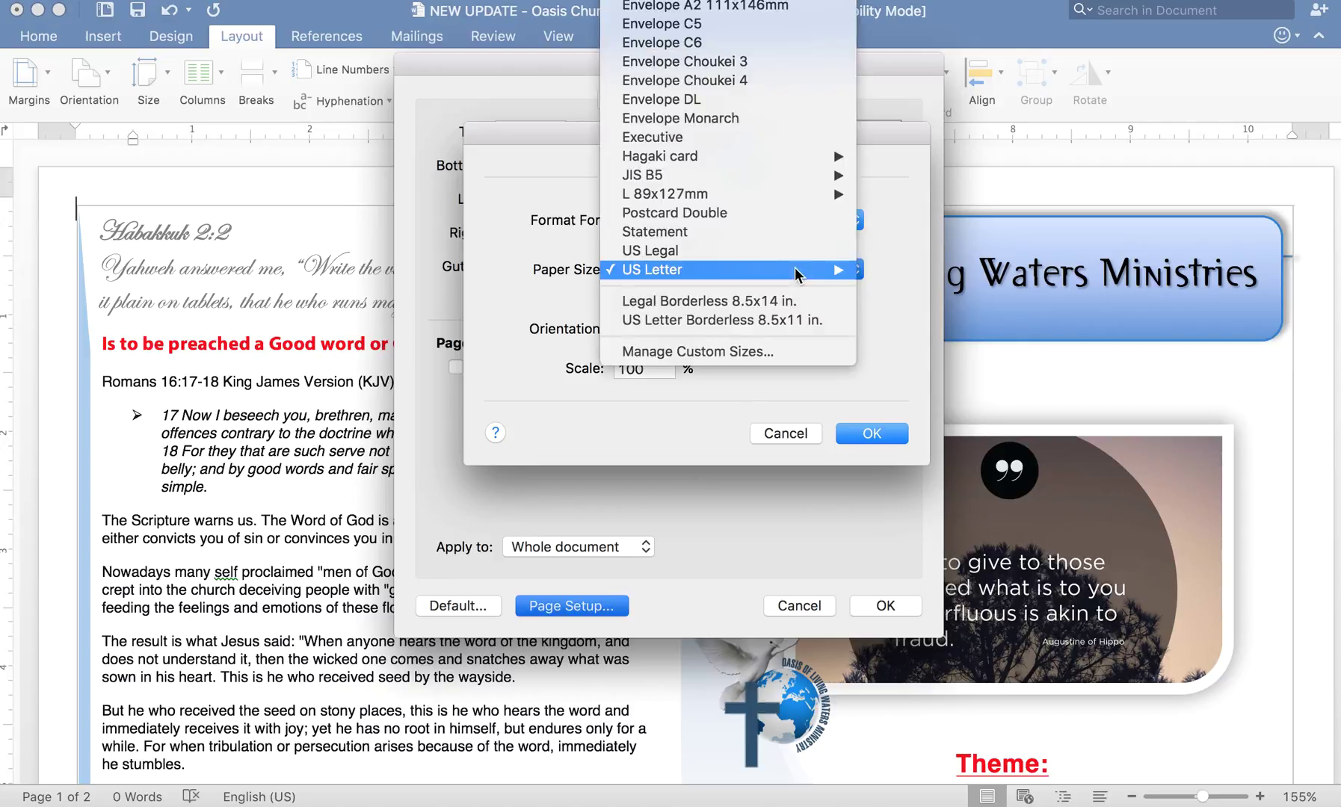
mouse_move(838, 271)
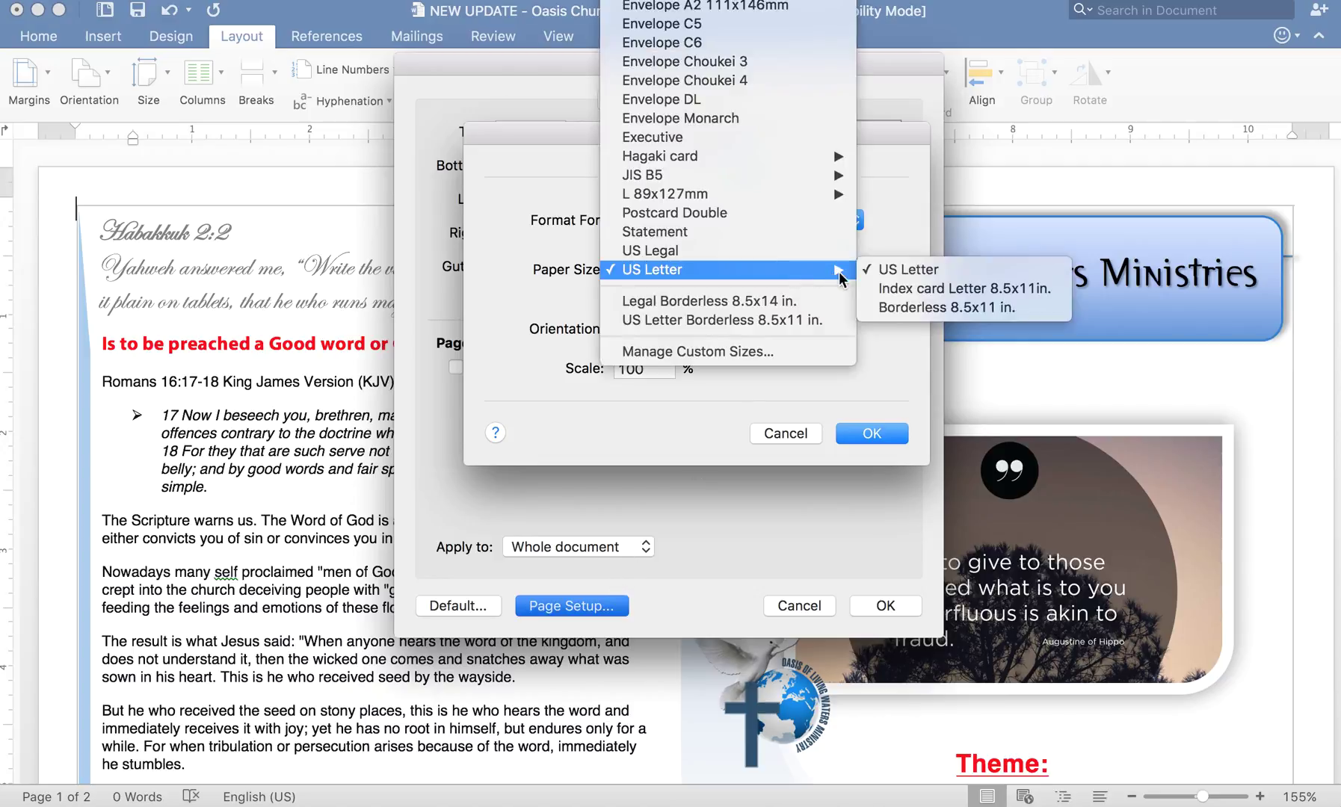
click(924, 309)
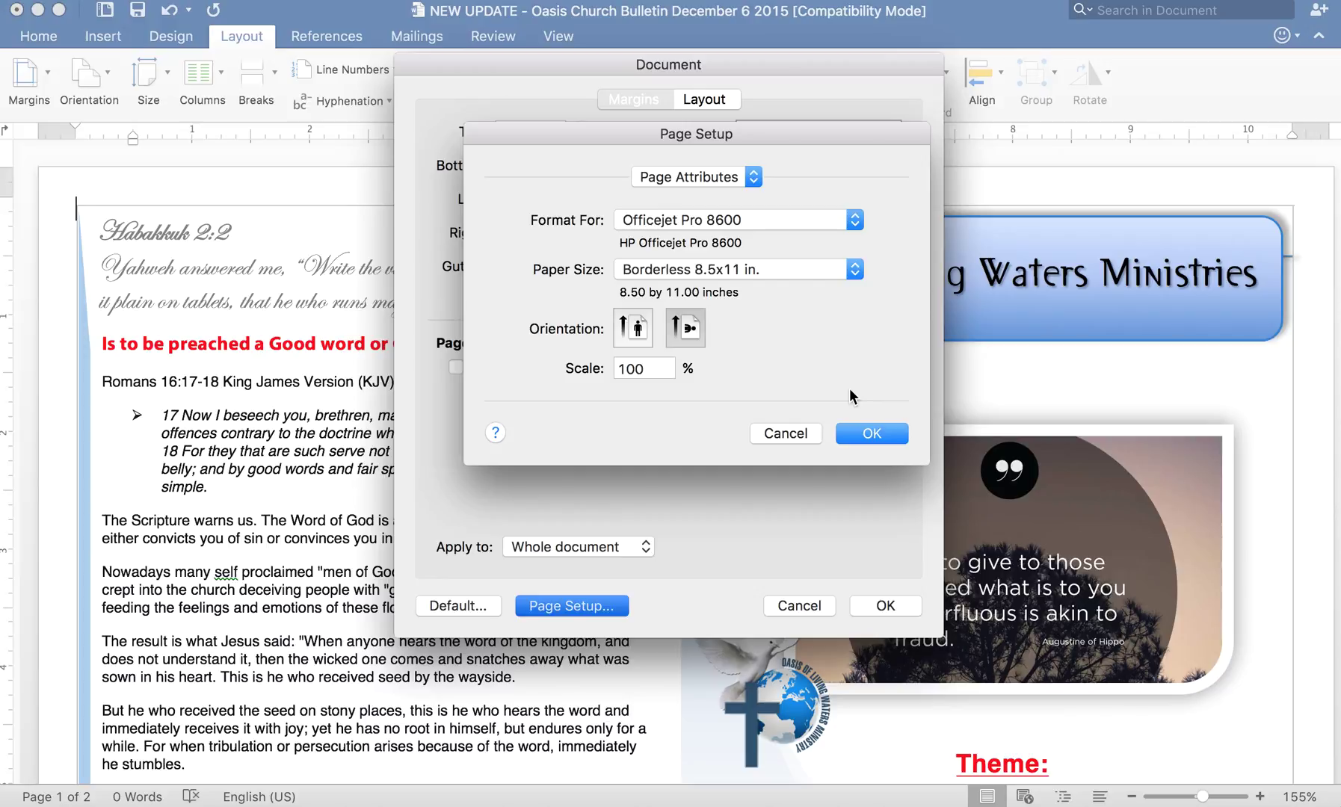
click(869, 434)
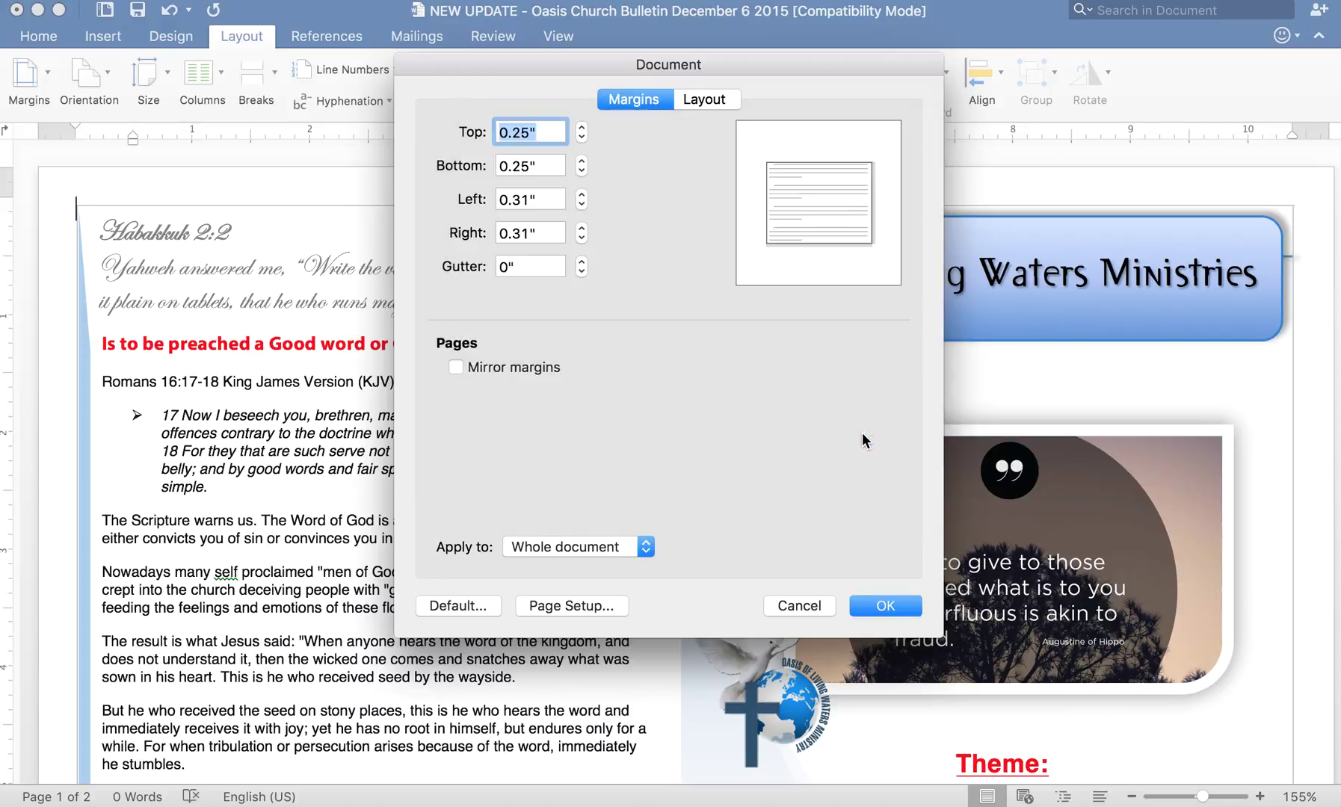
click(896, 608)
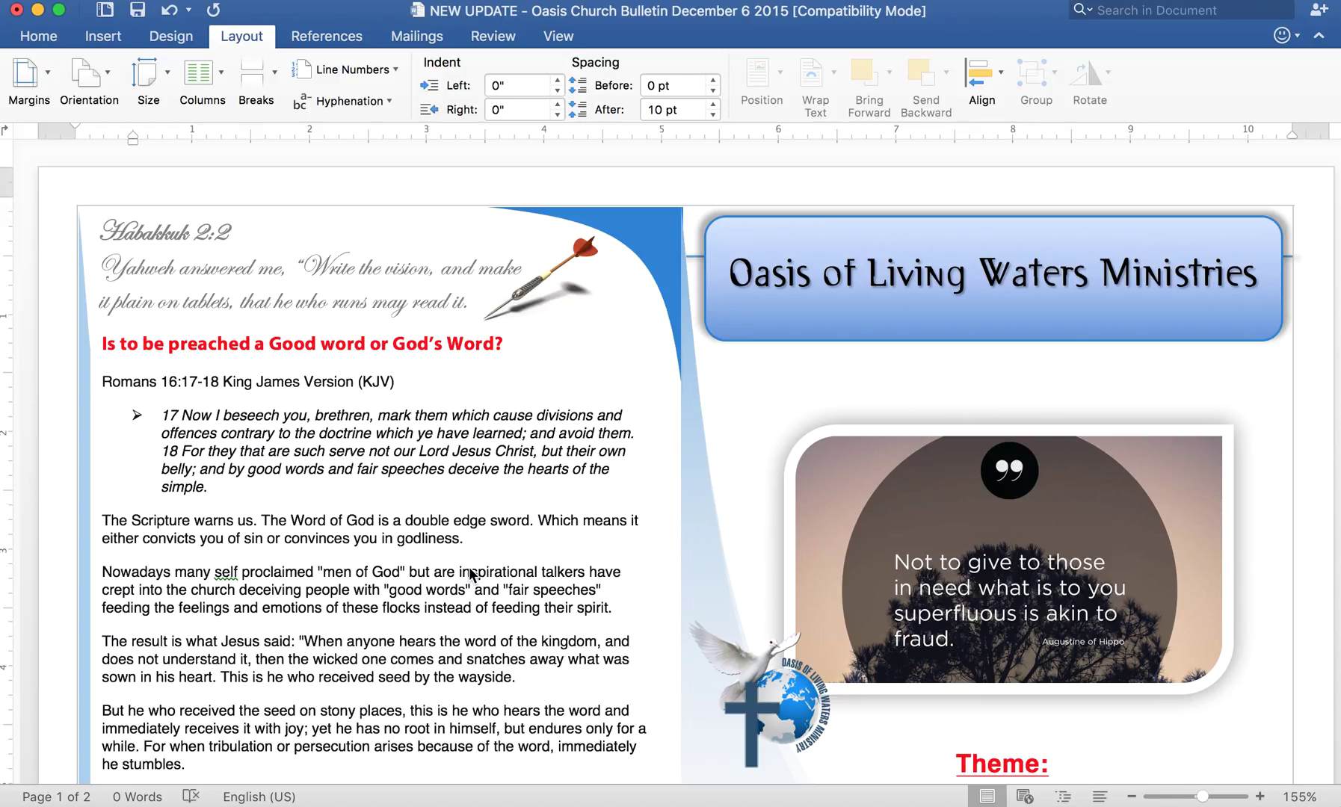
Step: Export the bulletin from the print dialog as a PDF named 'test 2'
click(394, 586)
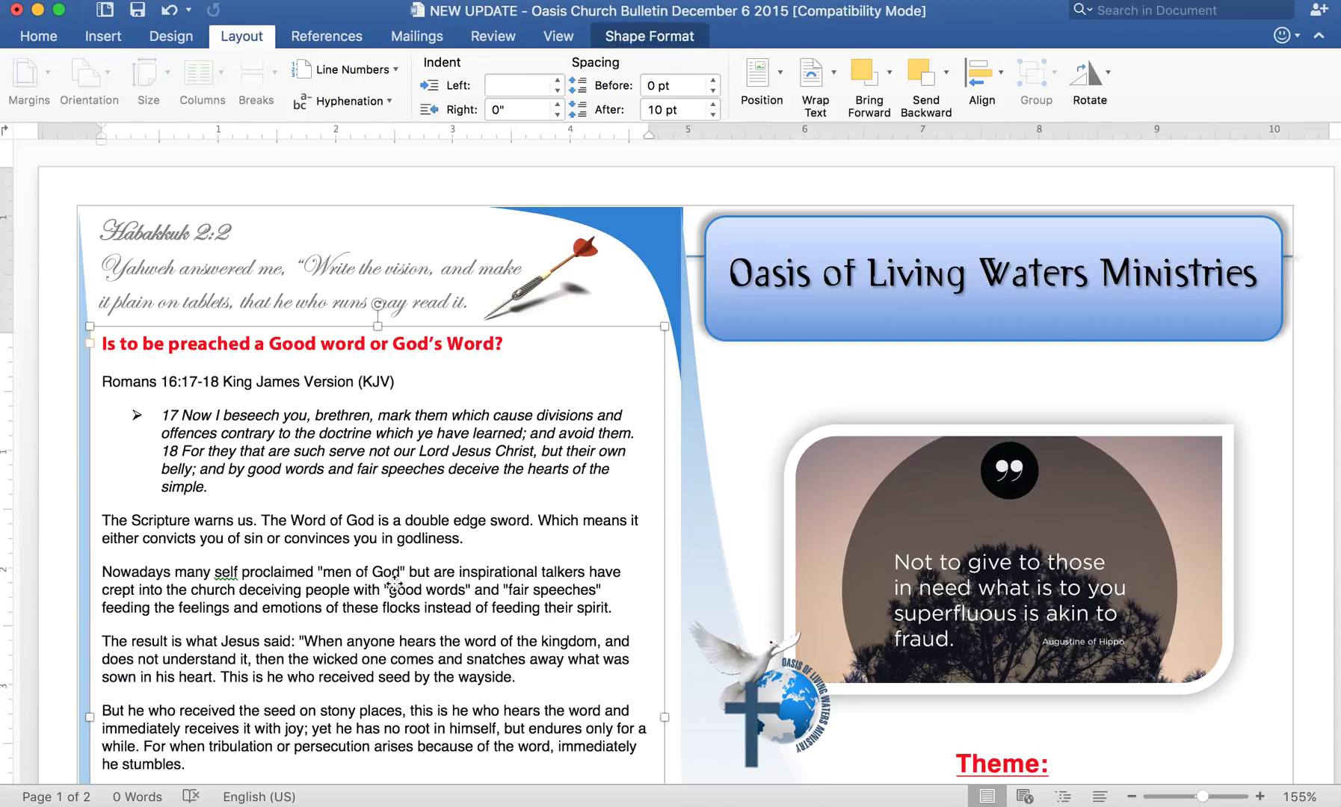
key(super+p)
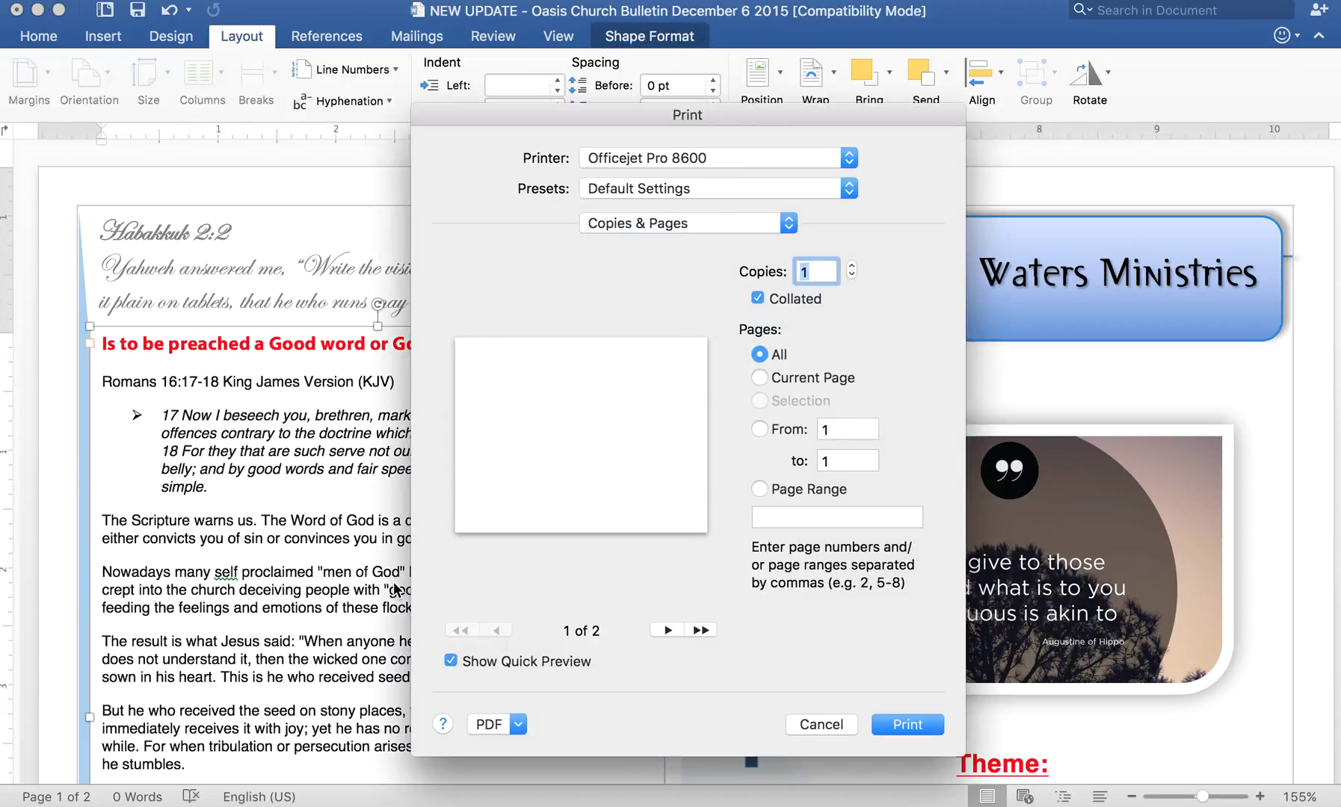
scroll(674, 384, up, 5)
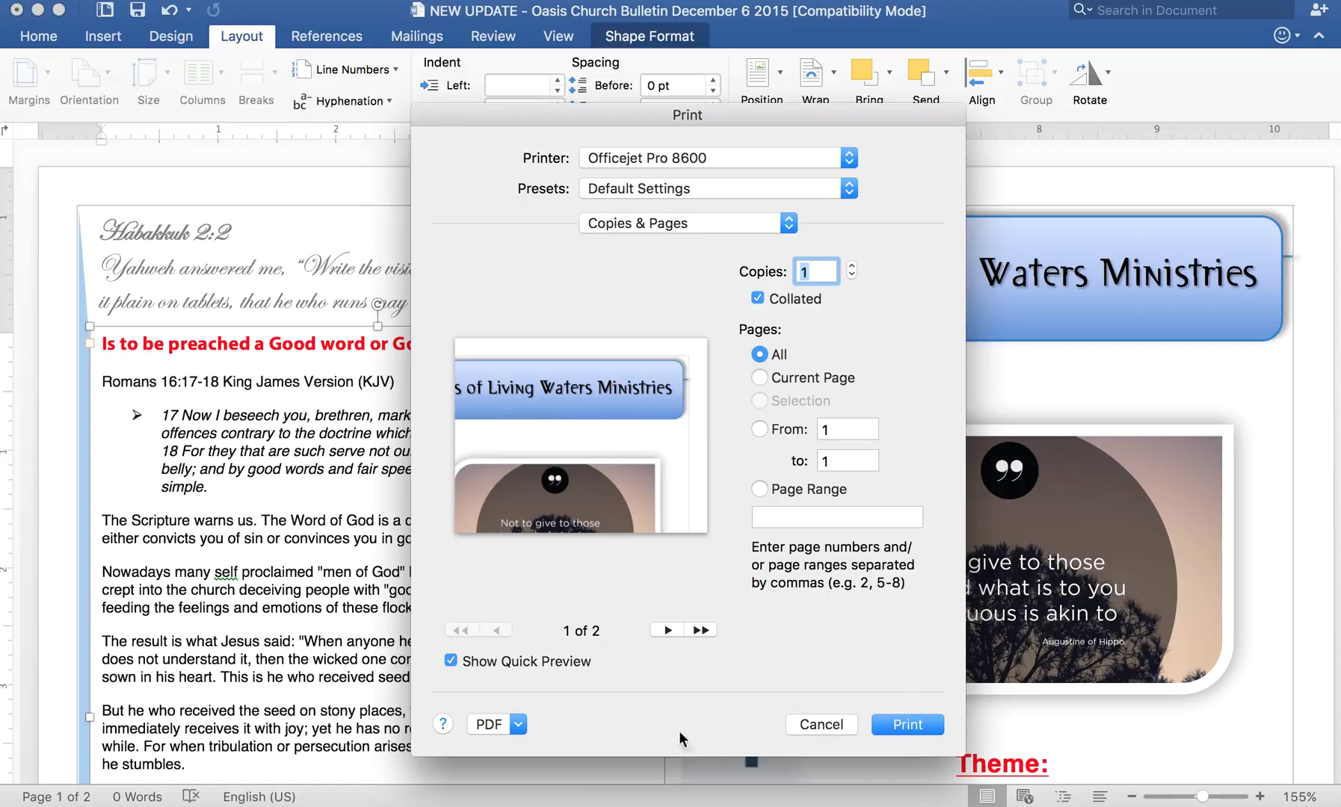
click(504, 717)
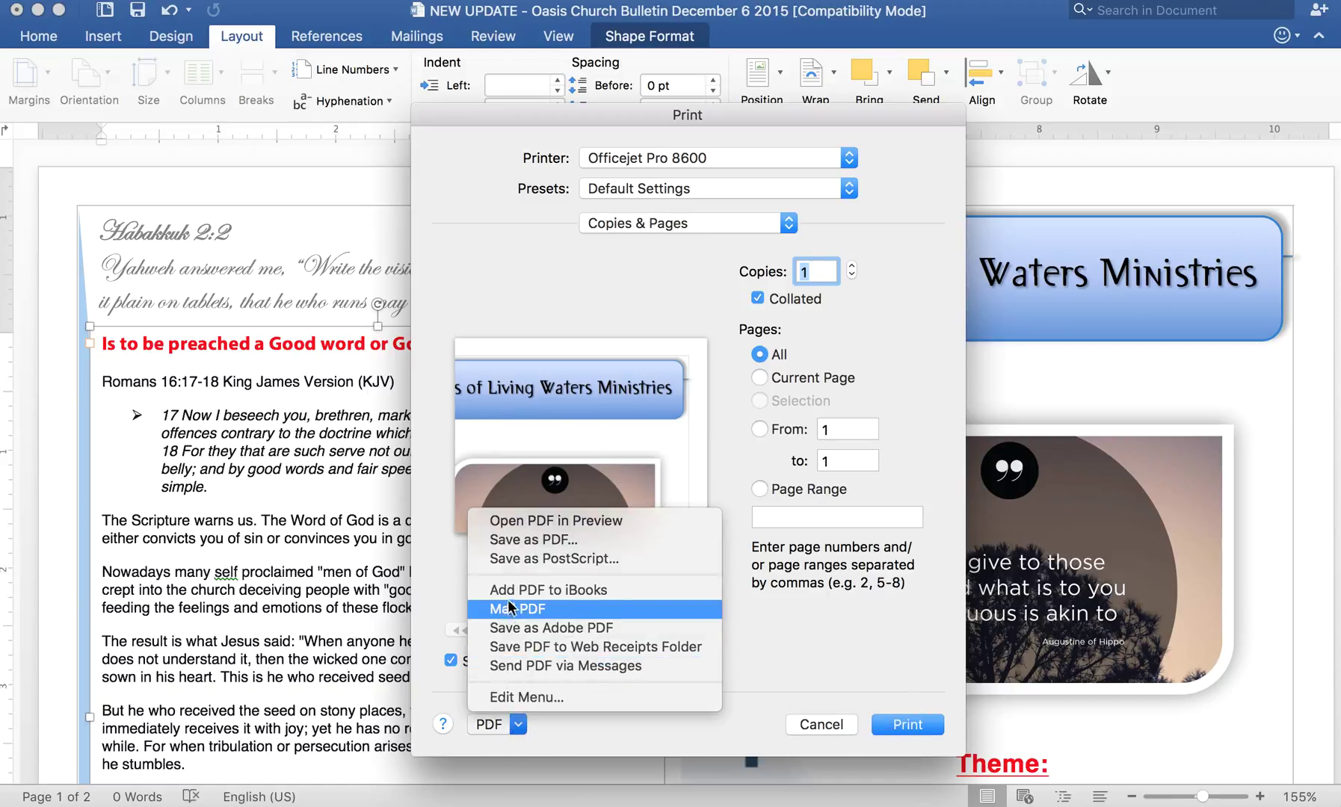
click(521, 541)
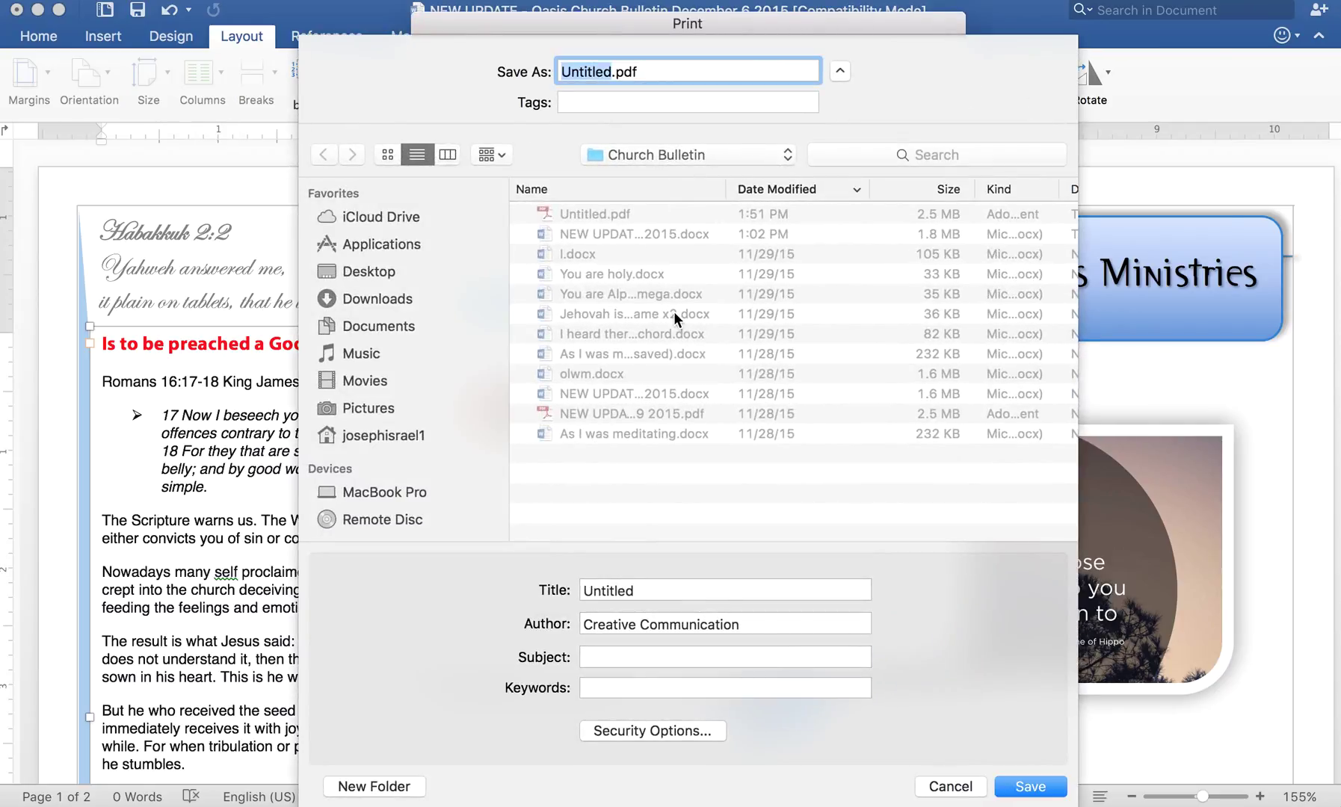
text(test 2)
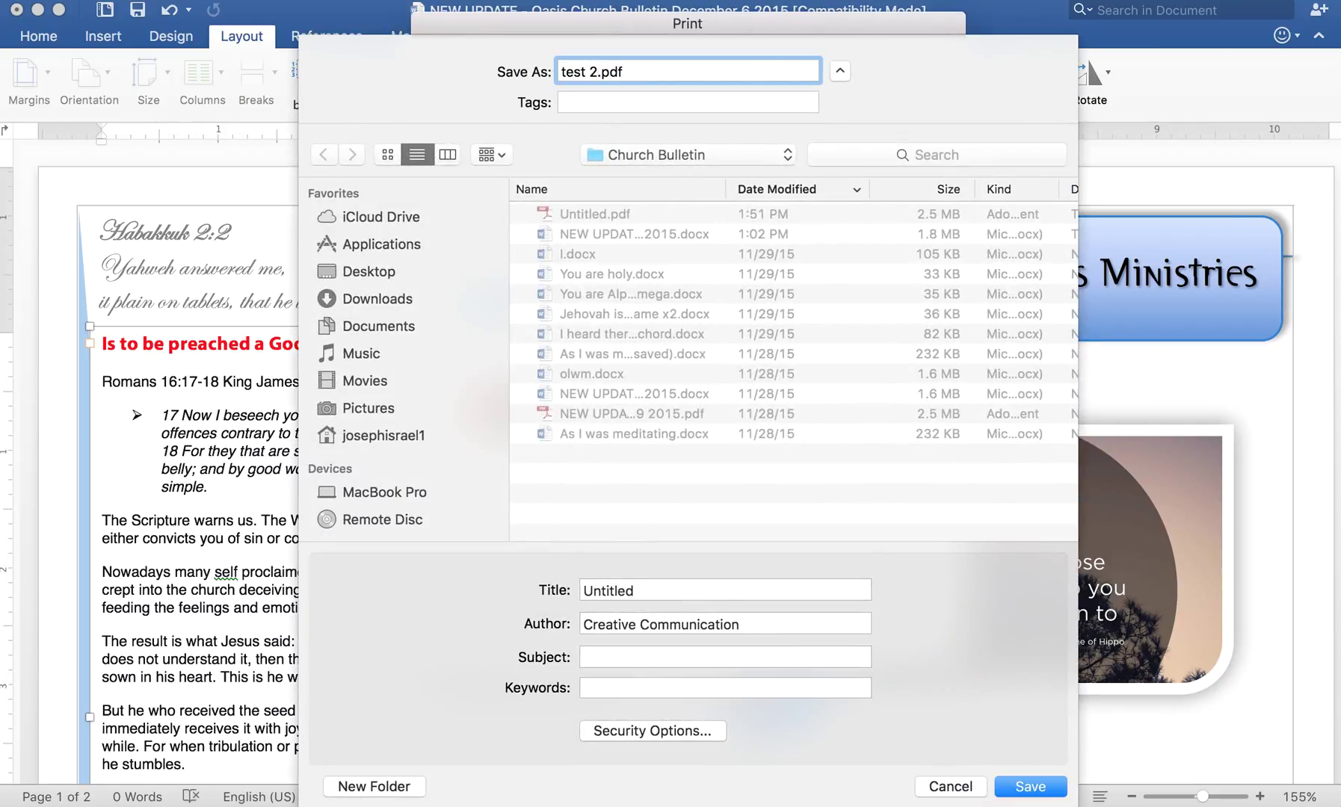
key(Return)
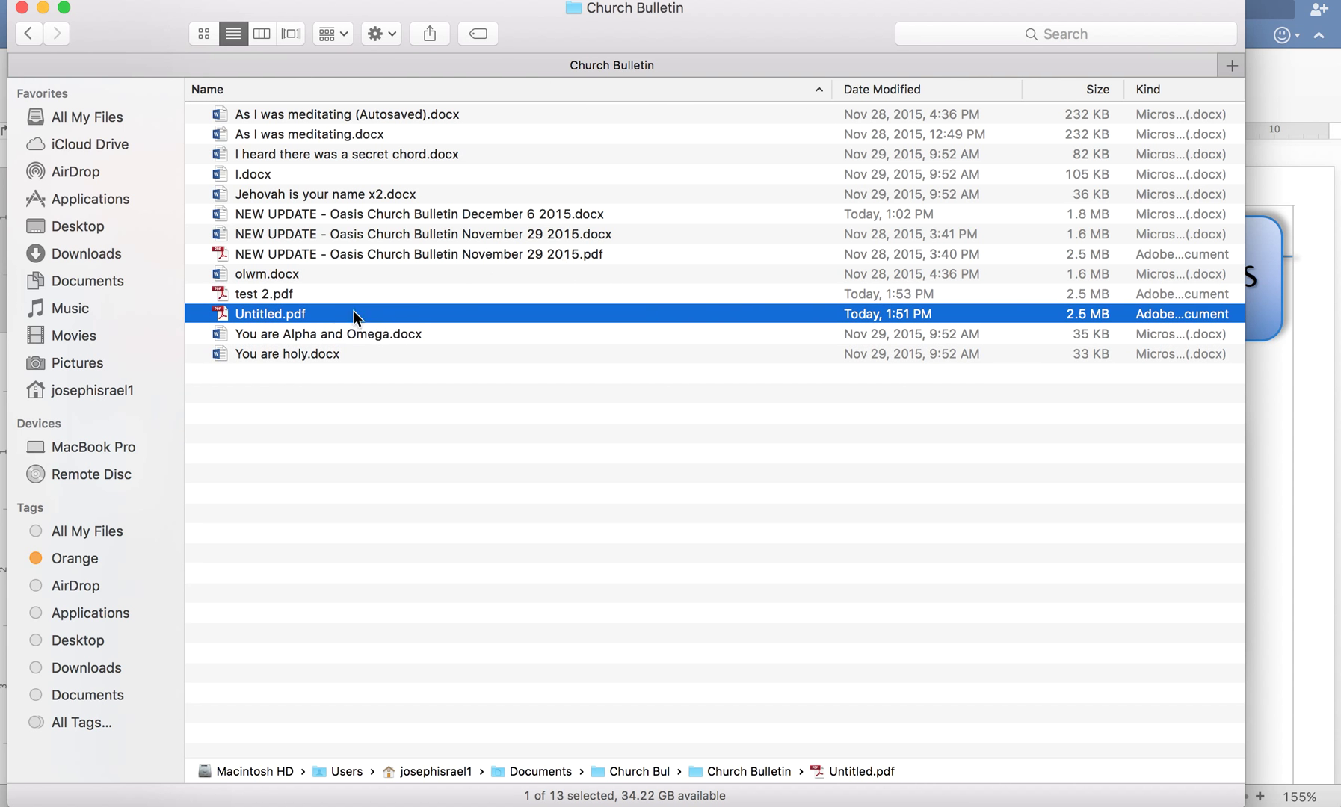
click(296, 294)
key(space)
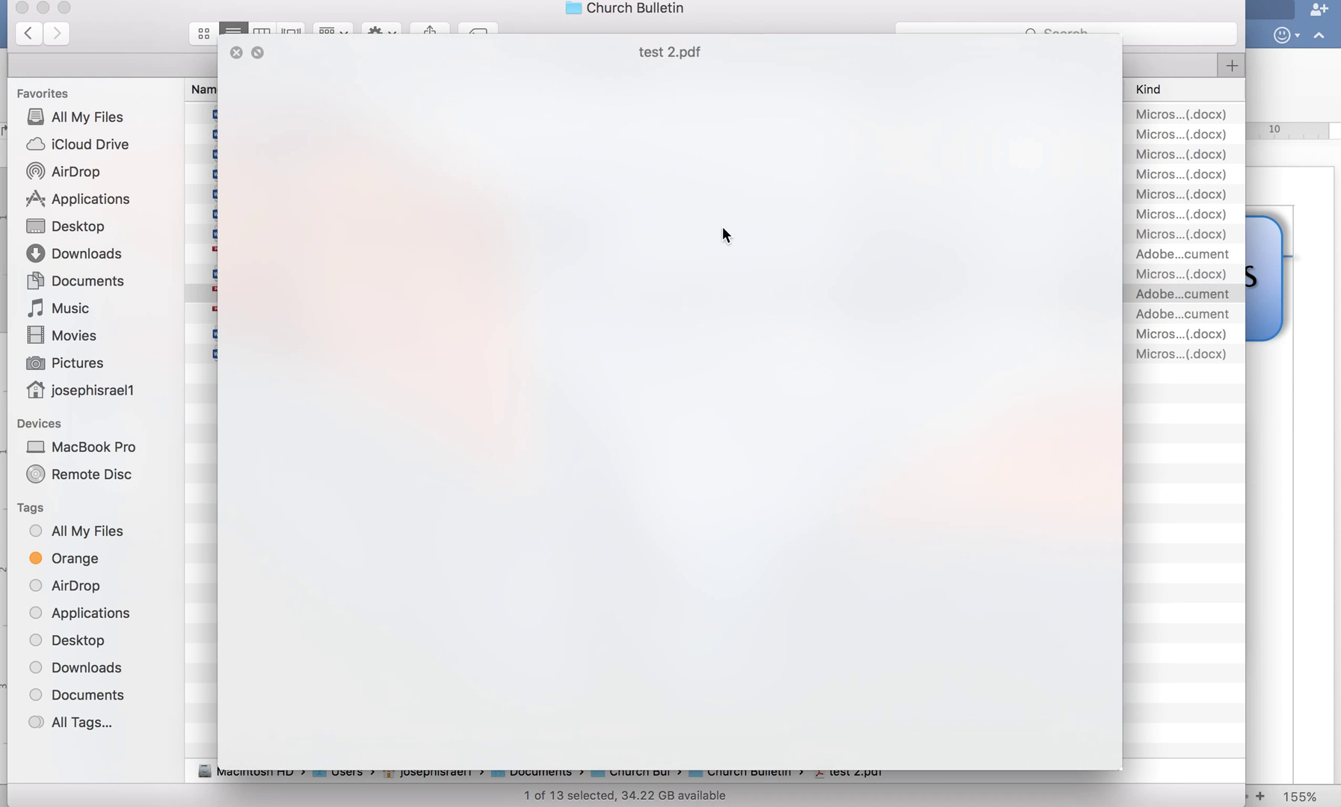
scroll(939, 208, up, 5)
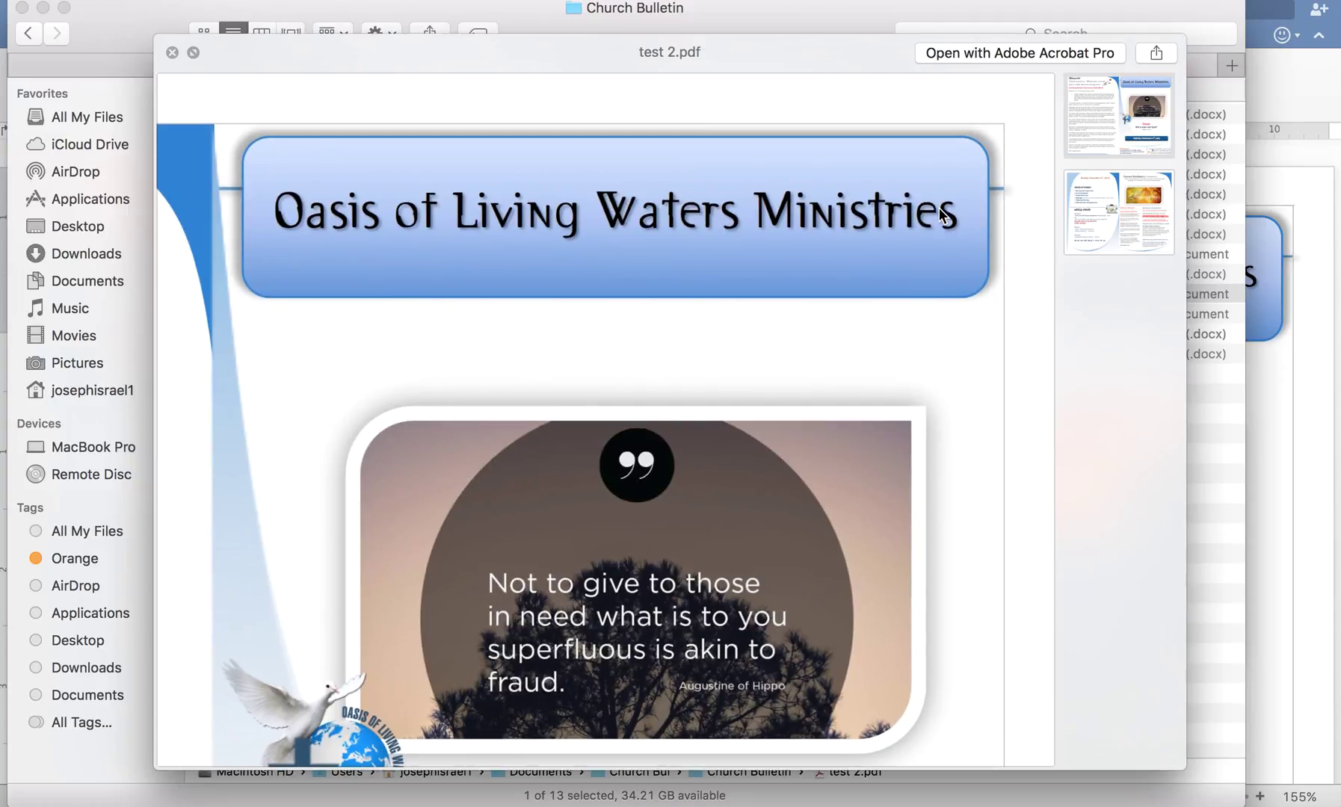
scroll(939, 213, down, 5)
key(space)
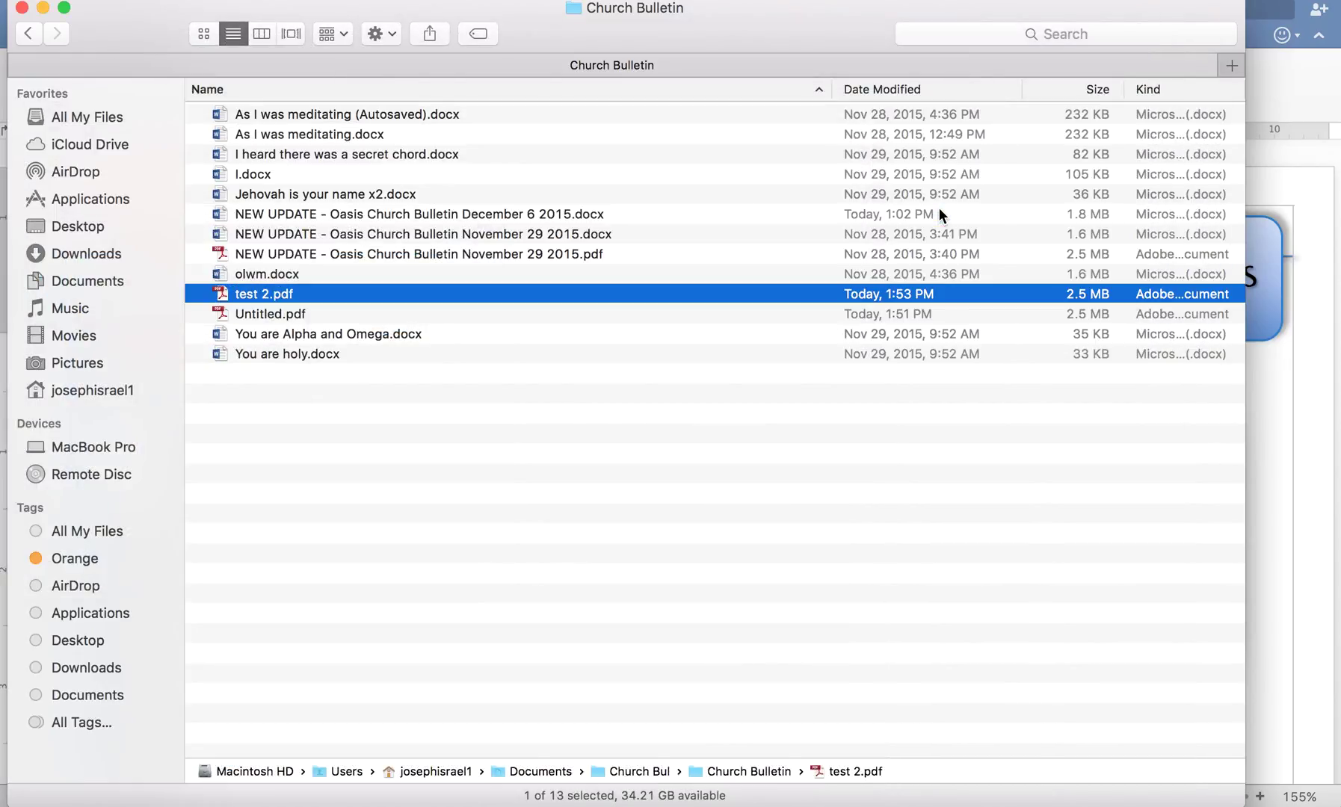
Step: Leave the Church Bulletin Finder window and bring the Word bulletin back to the front
key(super+Tab)
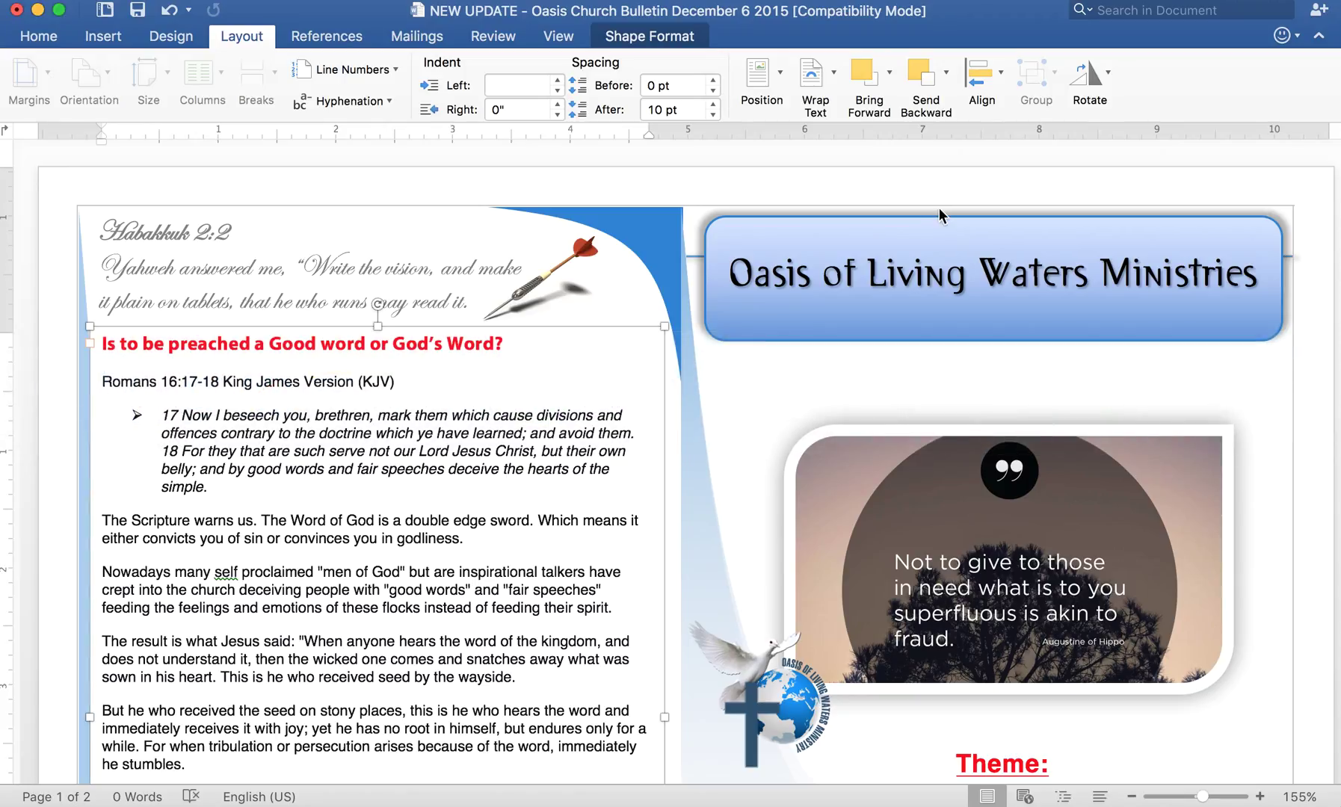